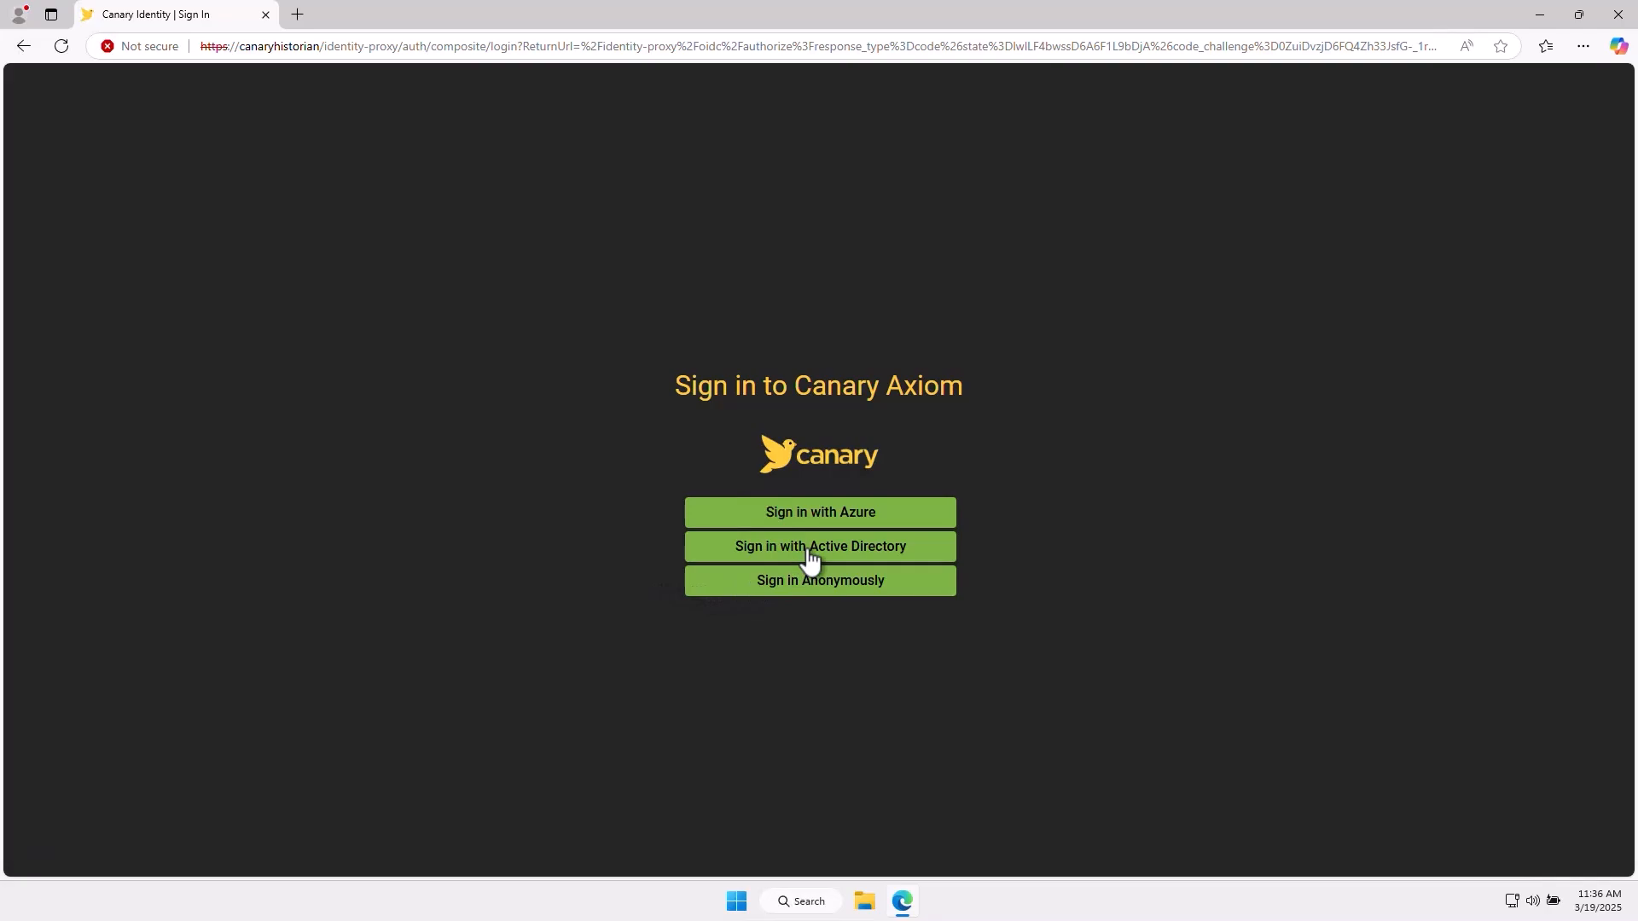
- Sign in to Canary Axiom with Active Directory, entering the account username and password
text(canaryuser)
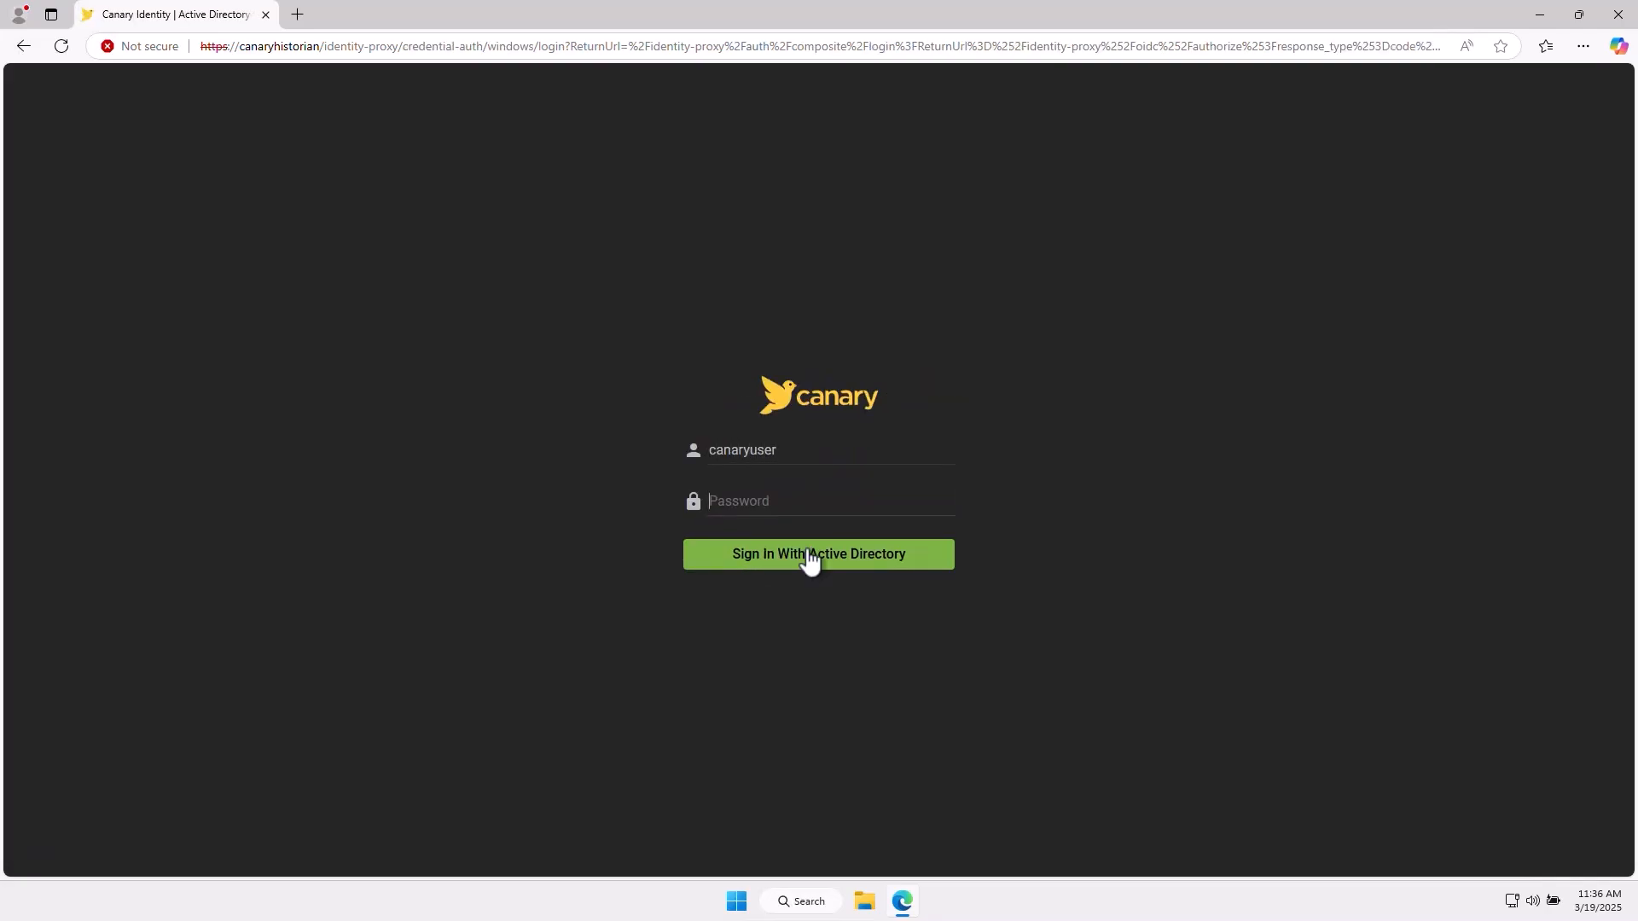
key(Tab)
text(**********)
click(809, 555)
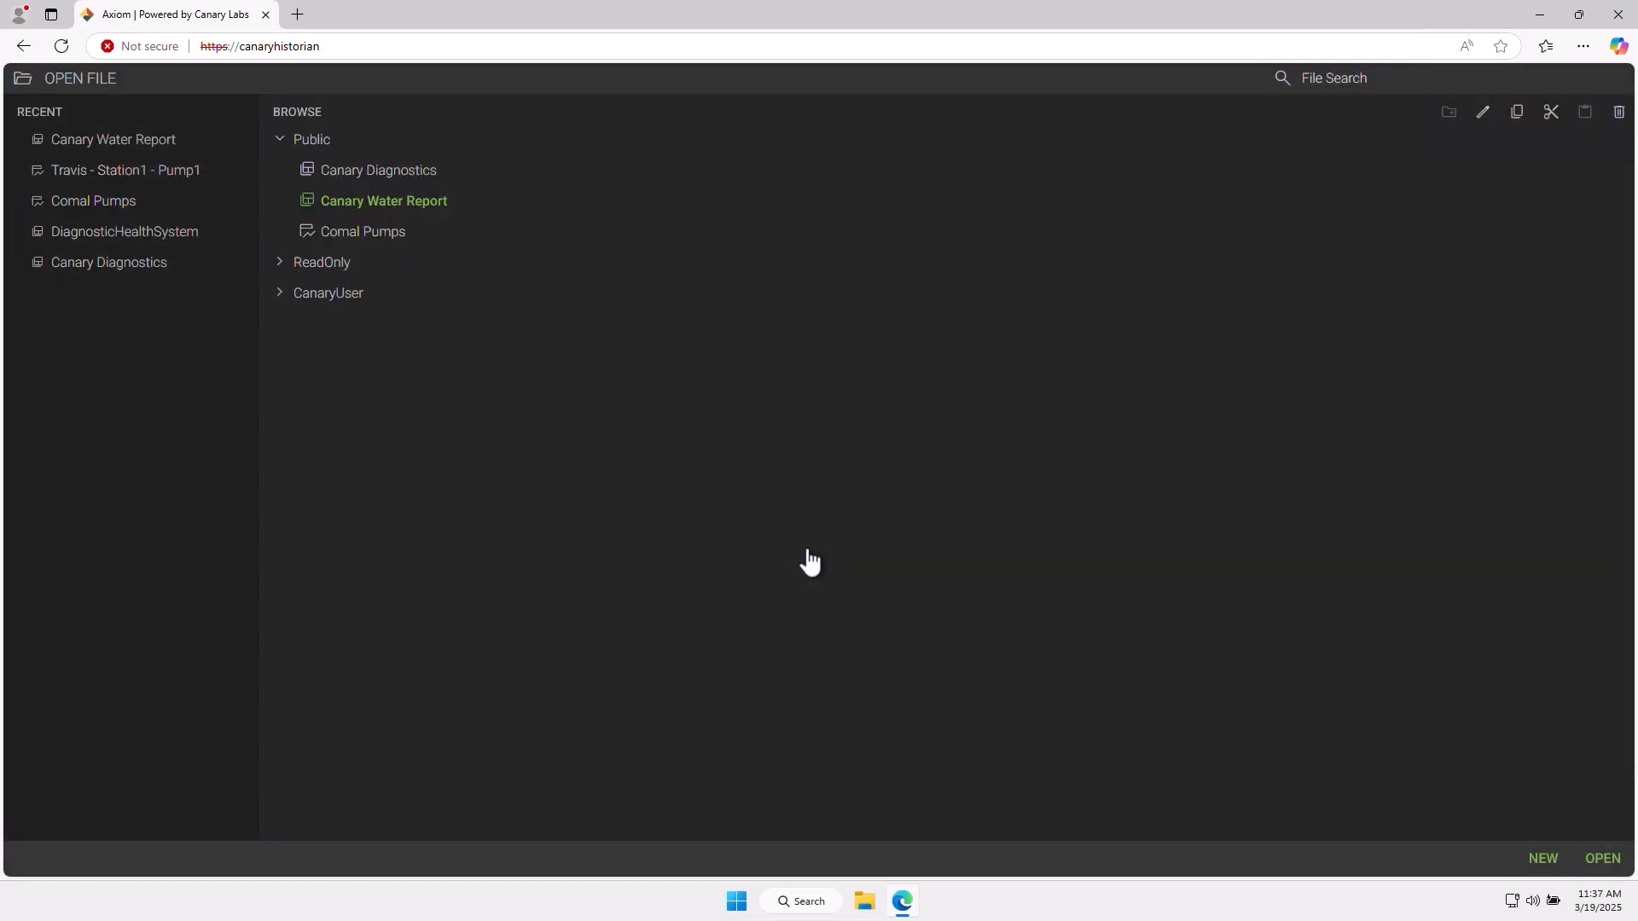
- Browse the ReadOnly and private user folders, select the Comal Pumps chart, and check which file types can be created
click(300, 263)
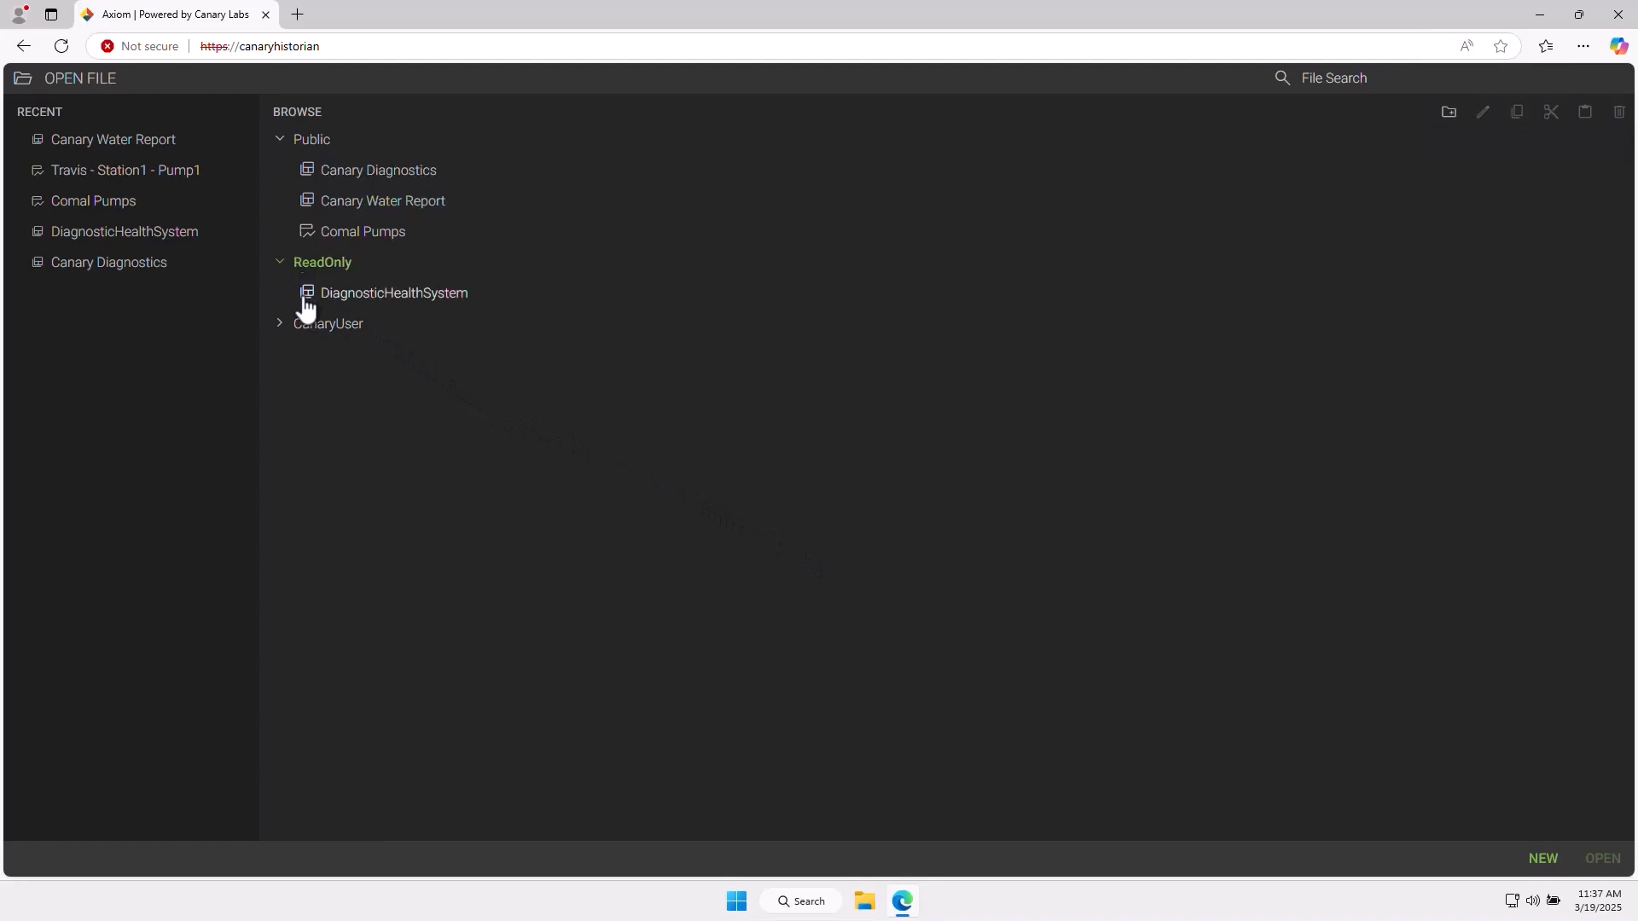
click(302, 324)
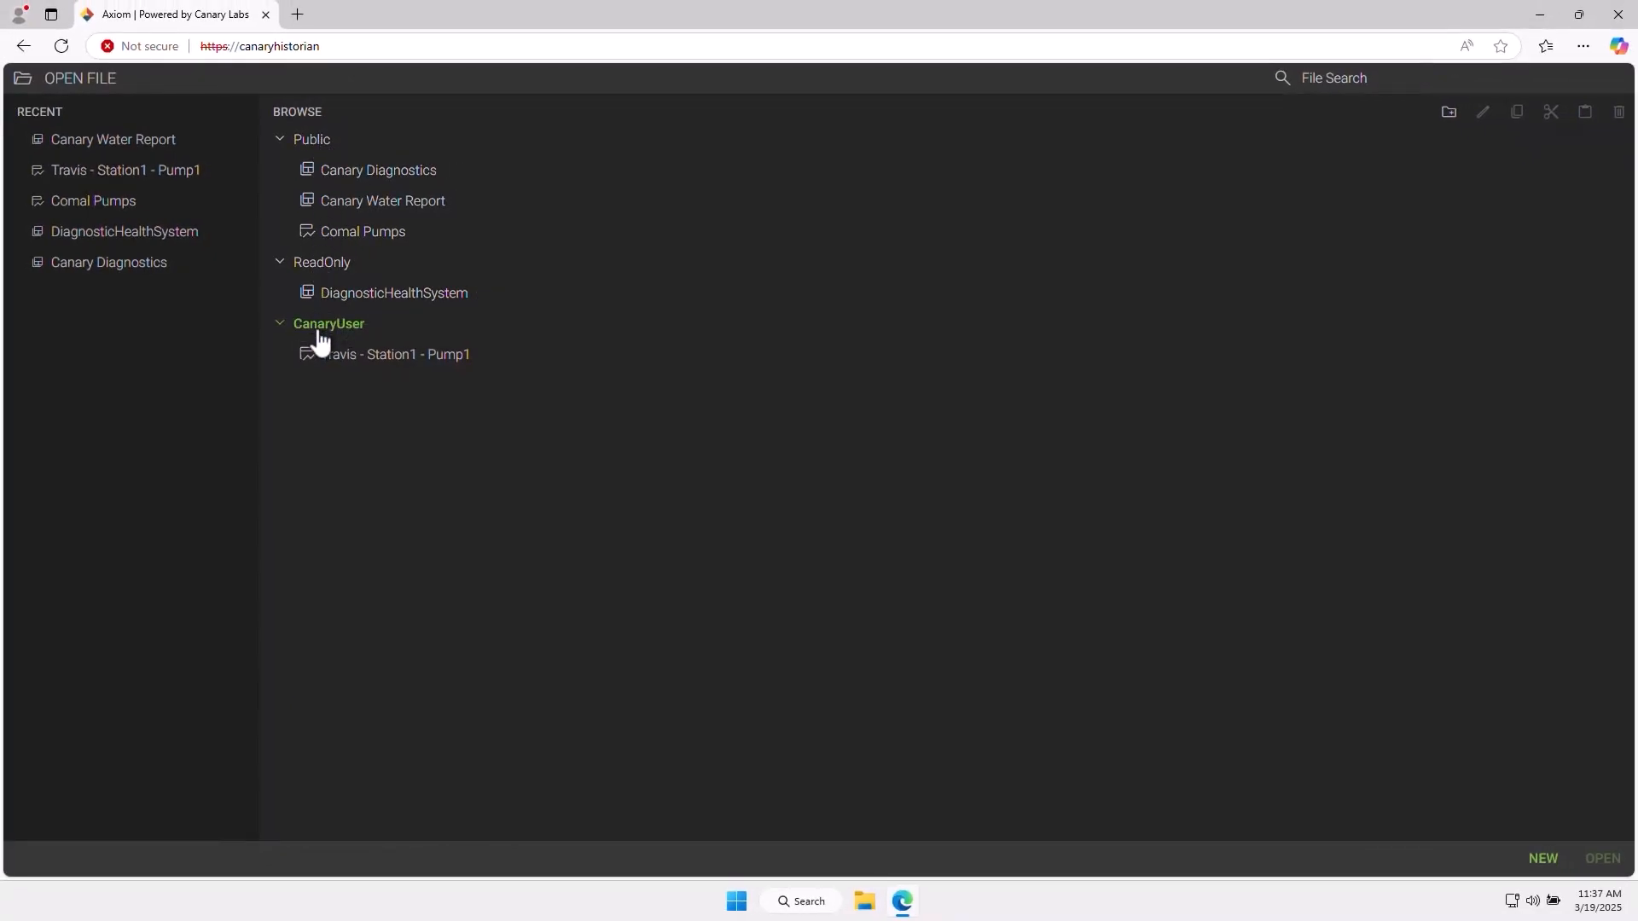
mouse_move(320, 343)
click(375, 247)
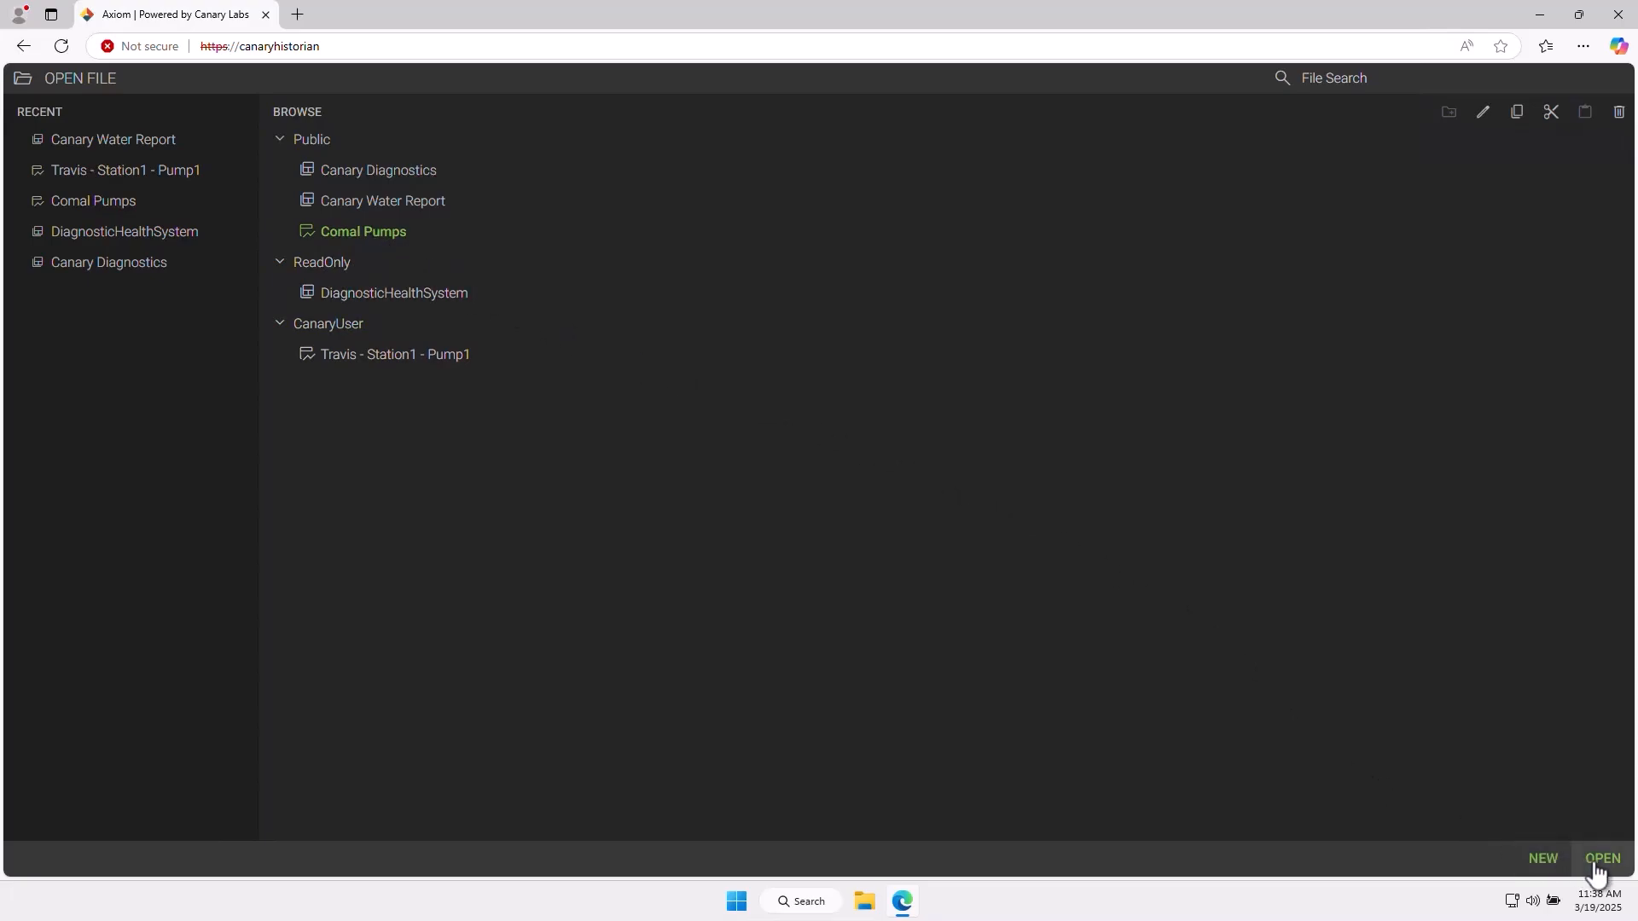
click(1537, 864)
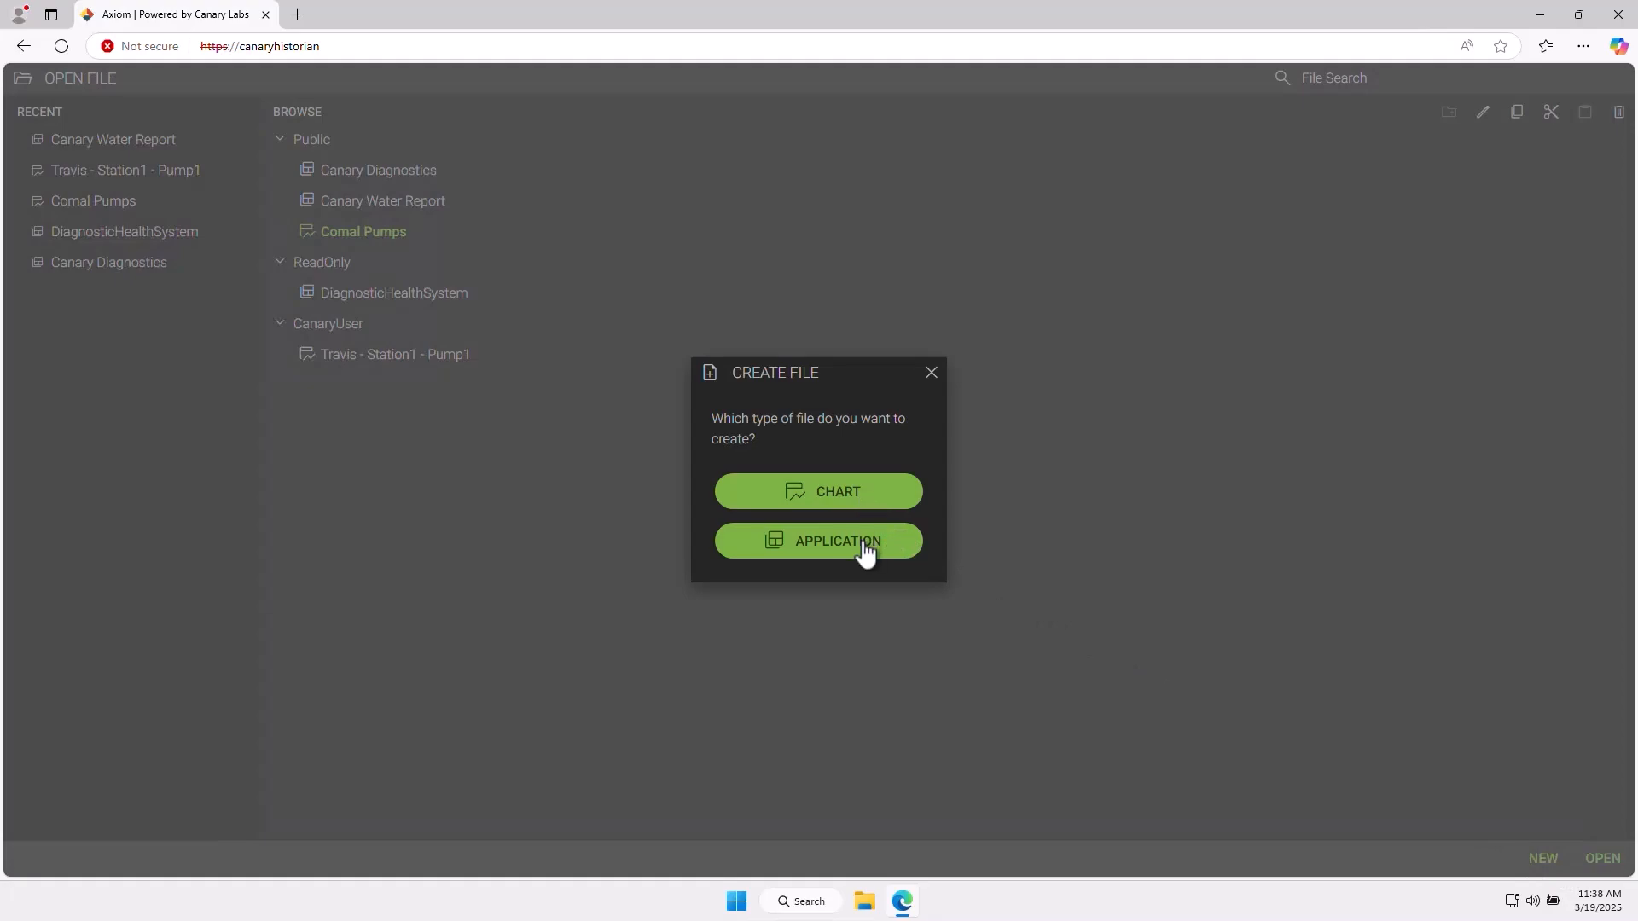
click(932, 376)
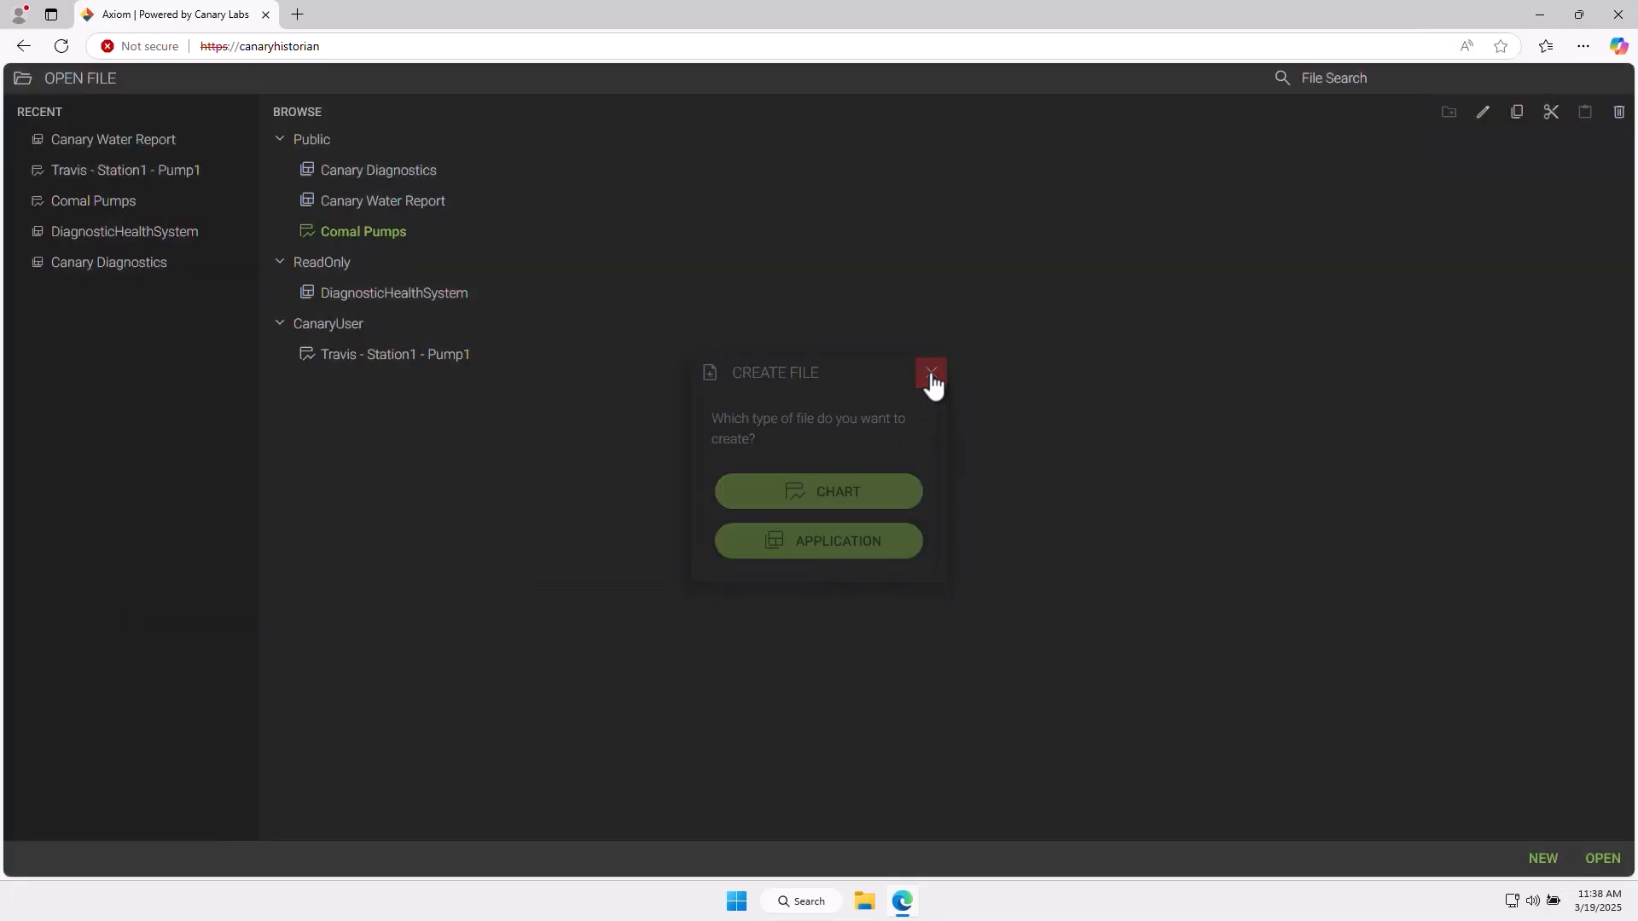
- Open the Travis - Station1 - Pump1 chart from the private user folder
click(368, 361)
double_click(367, 362)
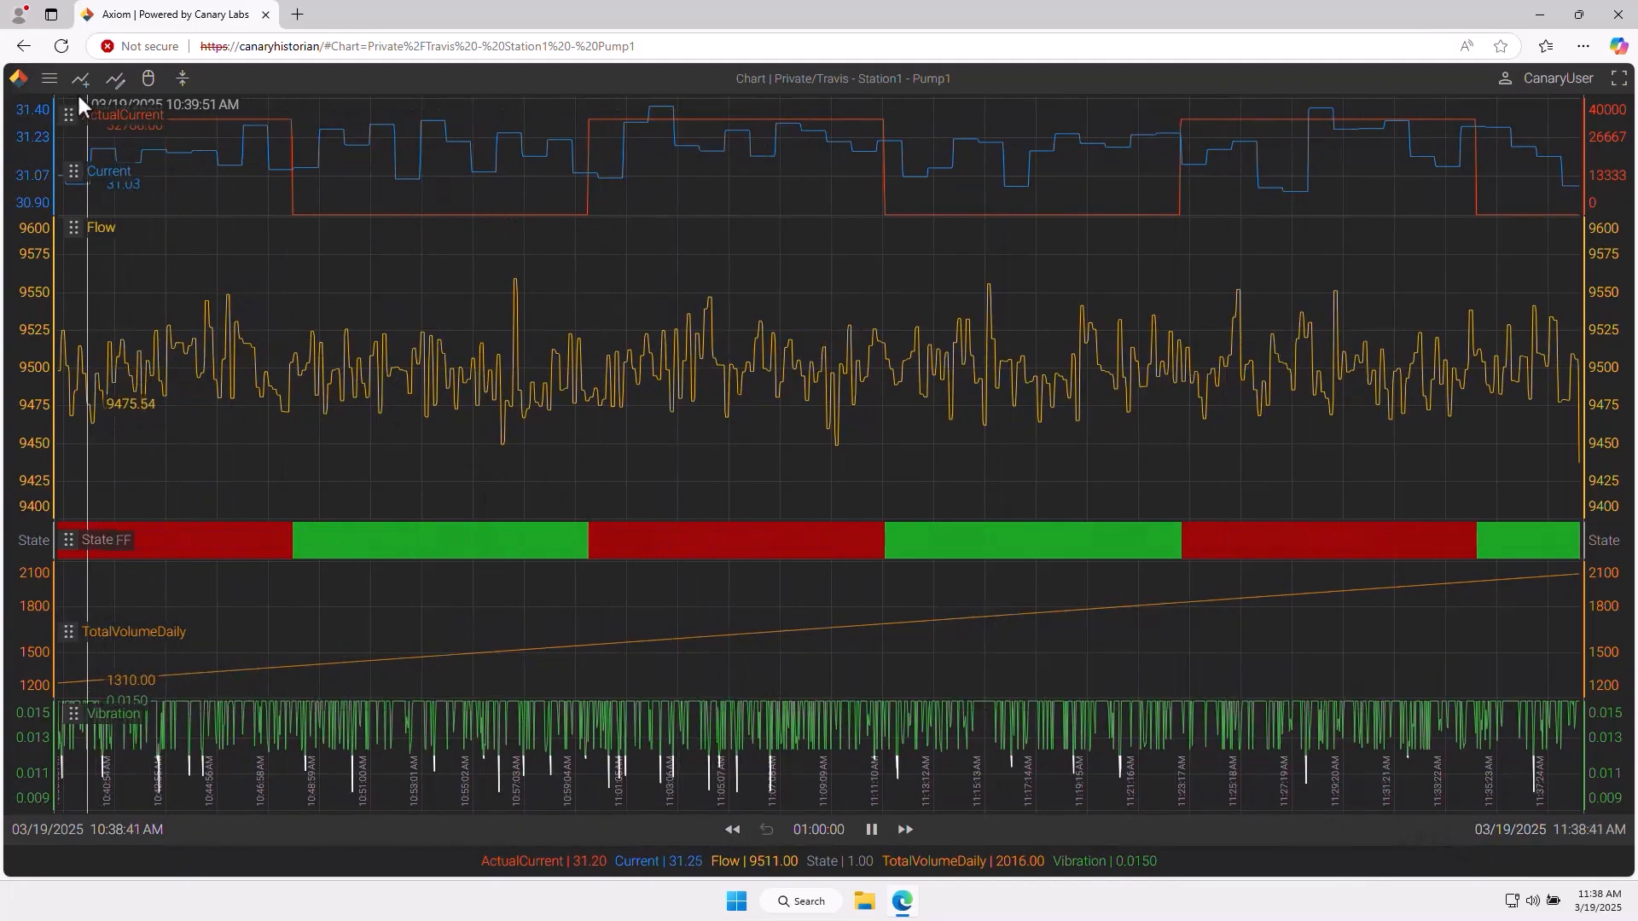
- Review the chart's file and chart commands, and look at the branches and tags available for adding trends
click(49, 78)
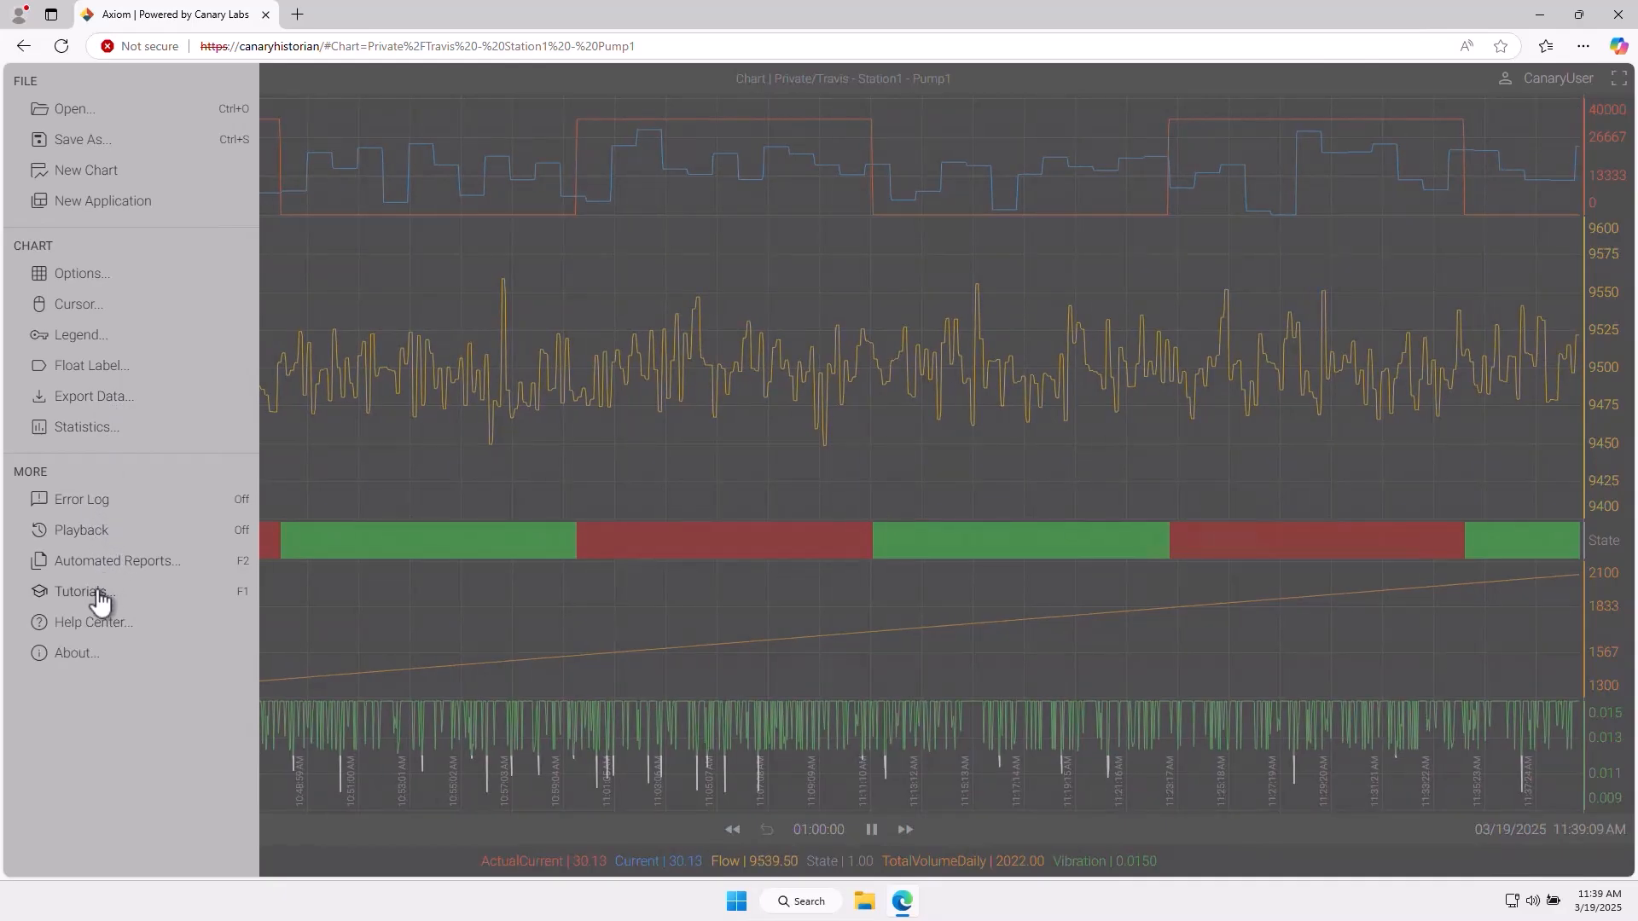
click(306, 253)
click(82, 79)
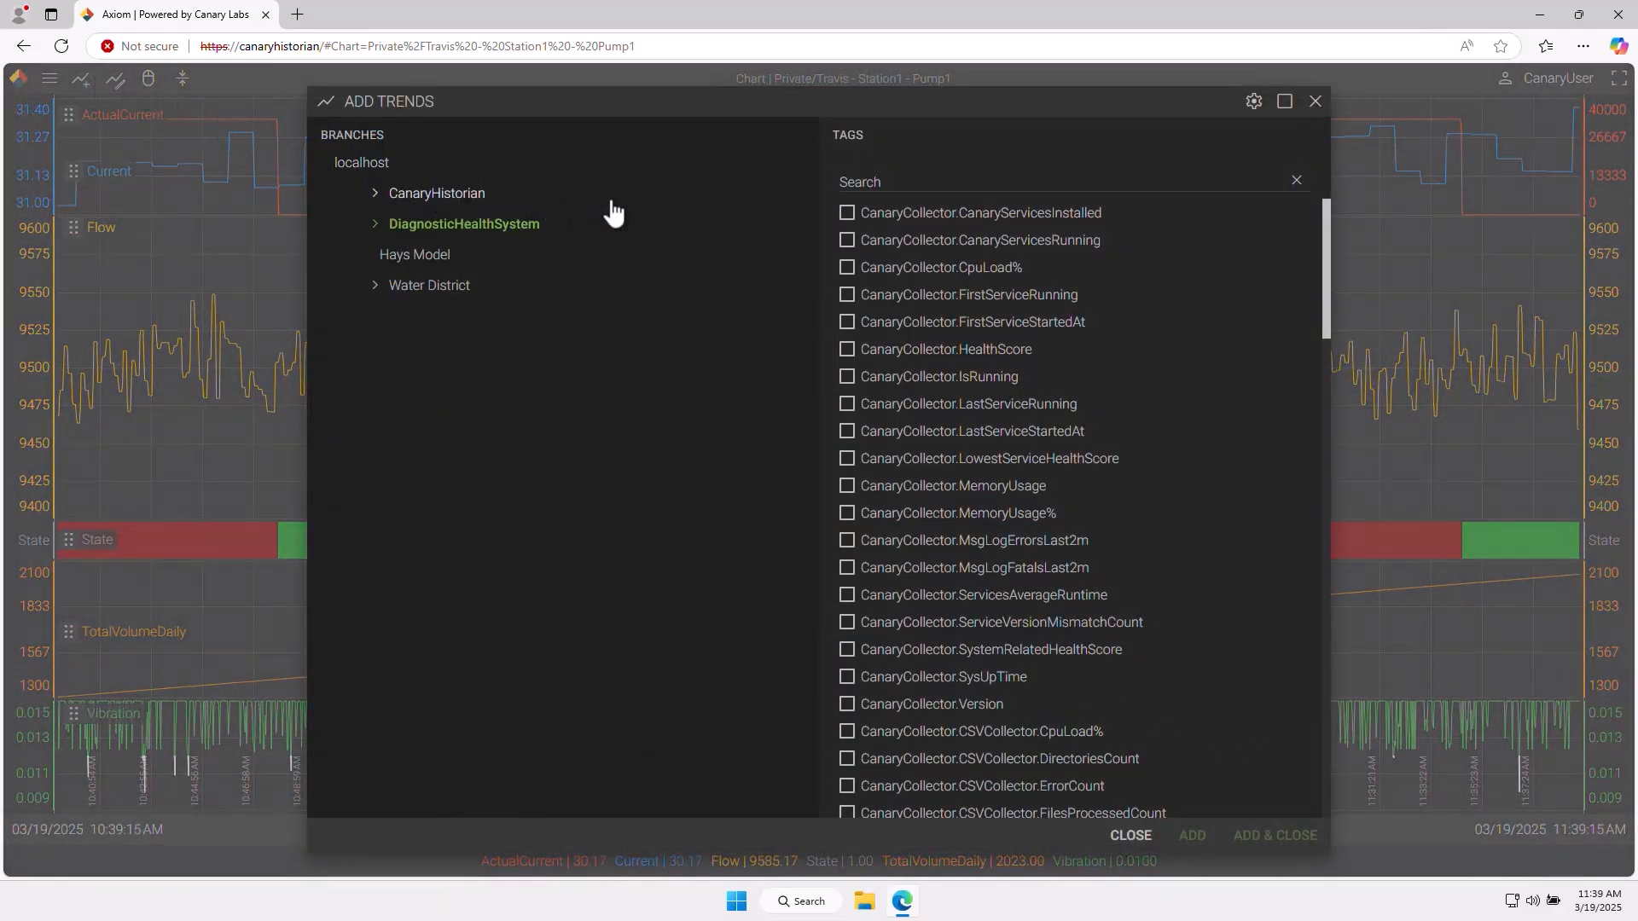
click(1316, 104)
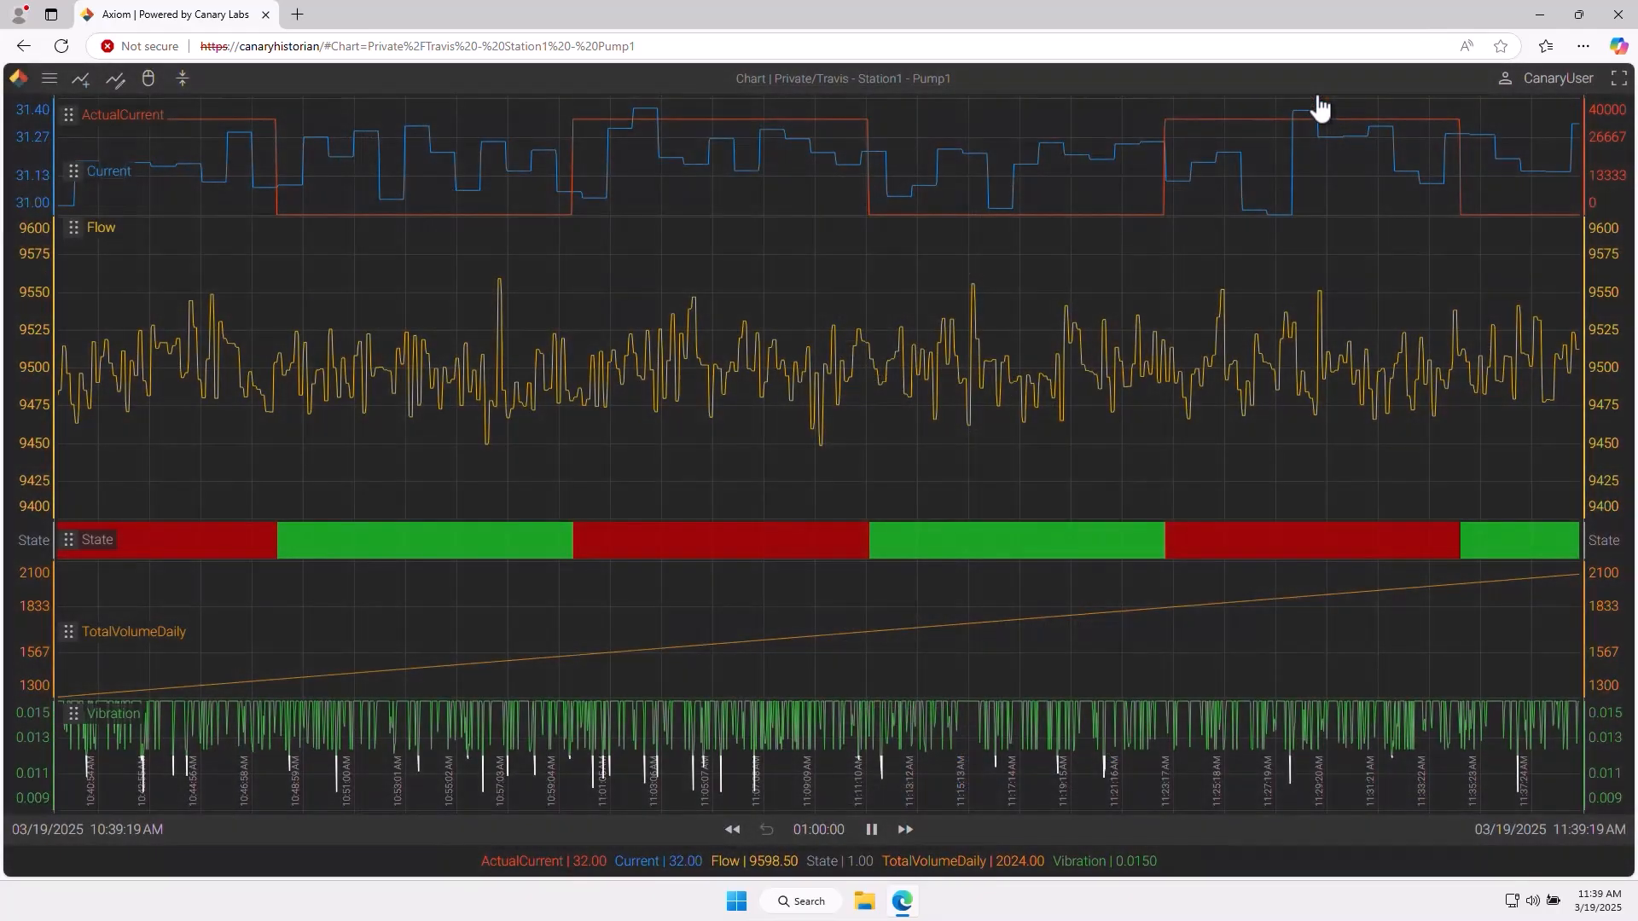
- Examine the editing settings of the chart's Current trend and the available cursor modes
click(115, 80)
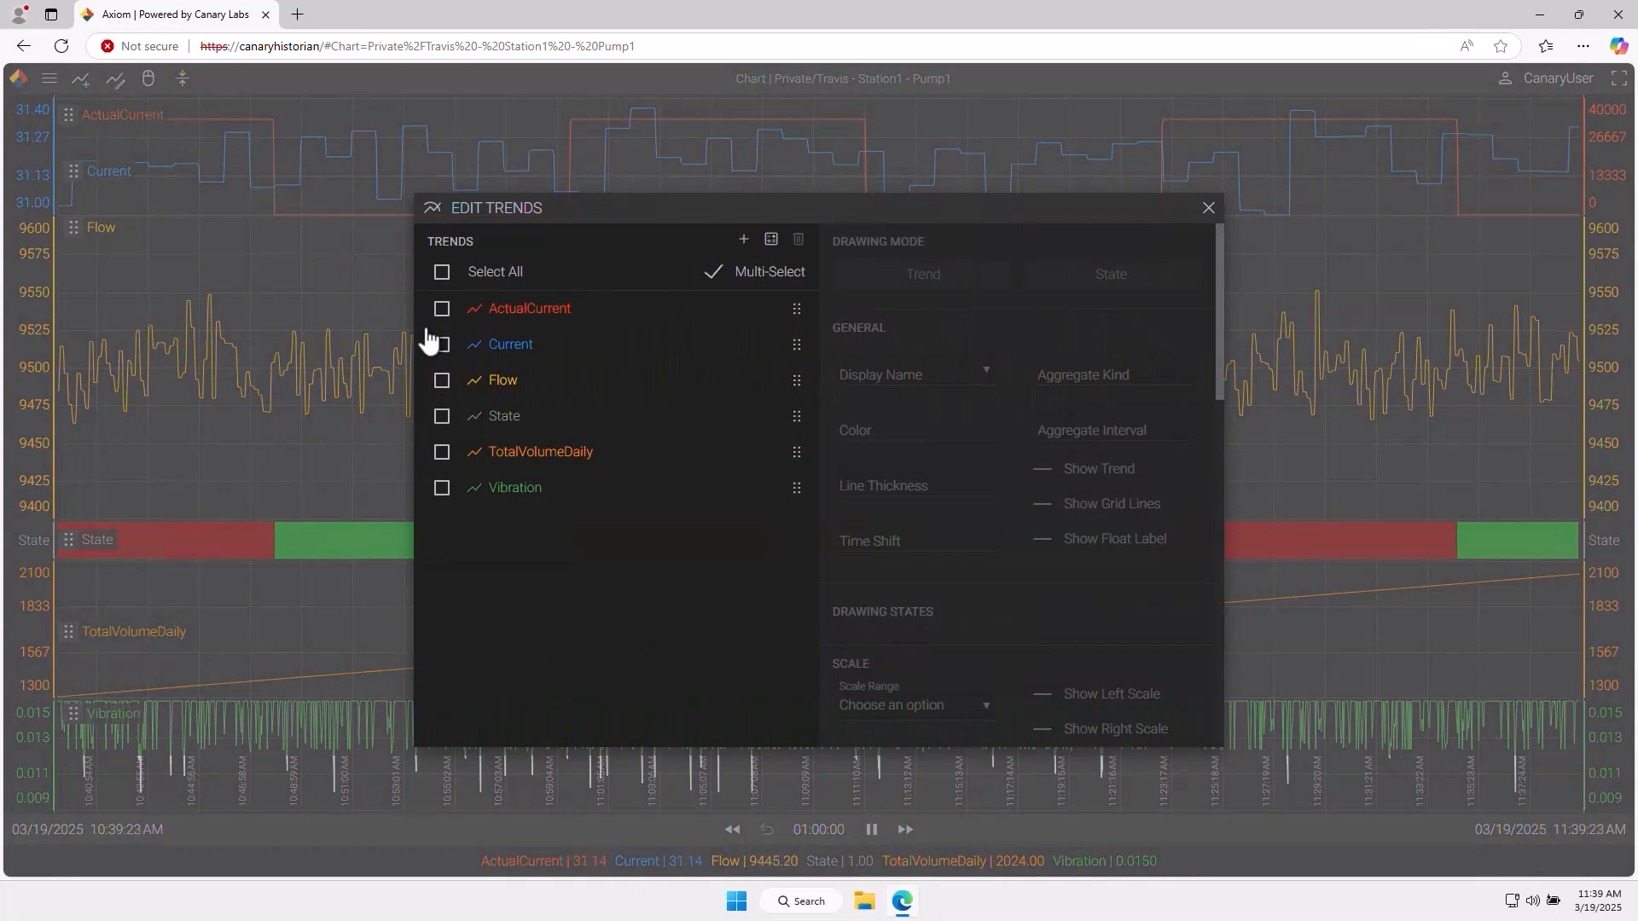
click(442, 344)
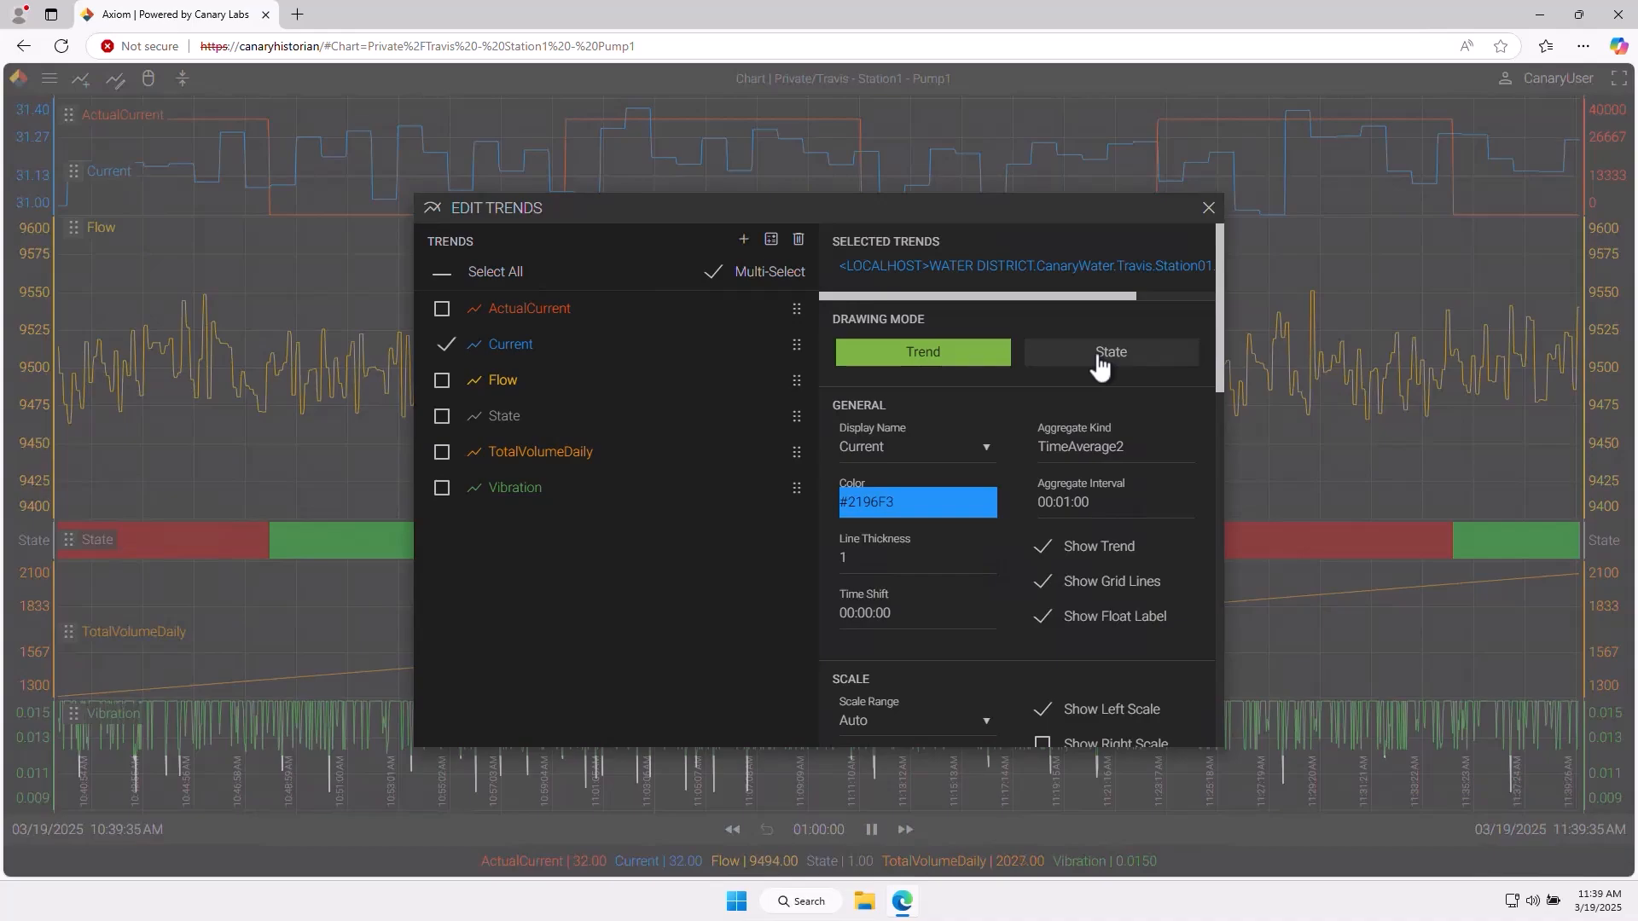
click(1209, 208)
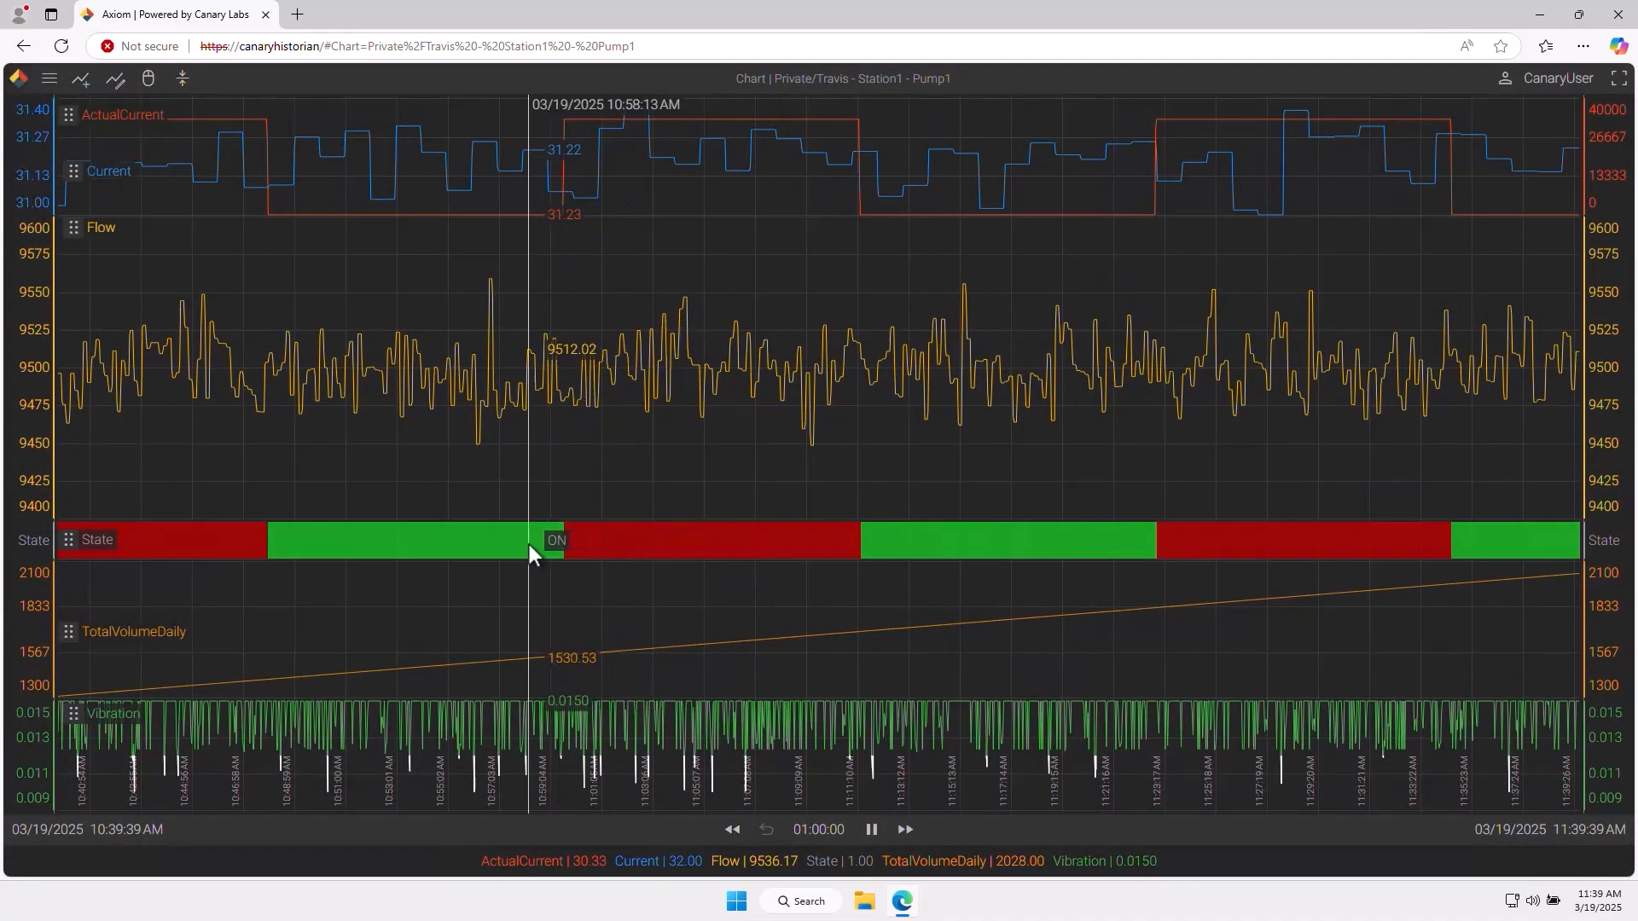
click(146, 85)
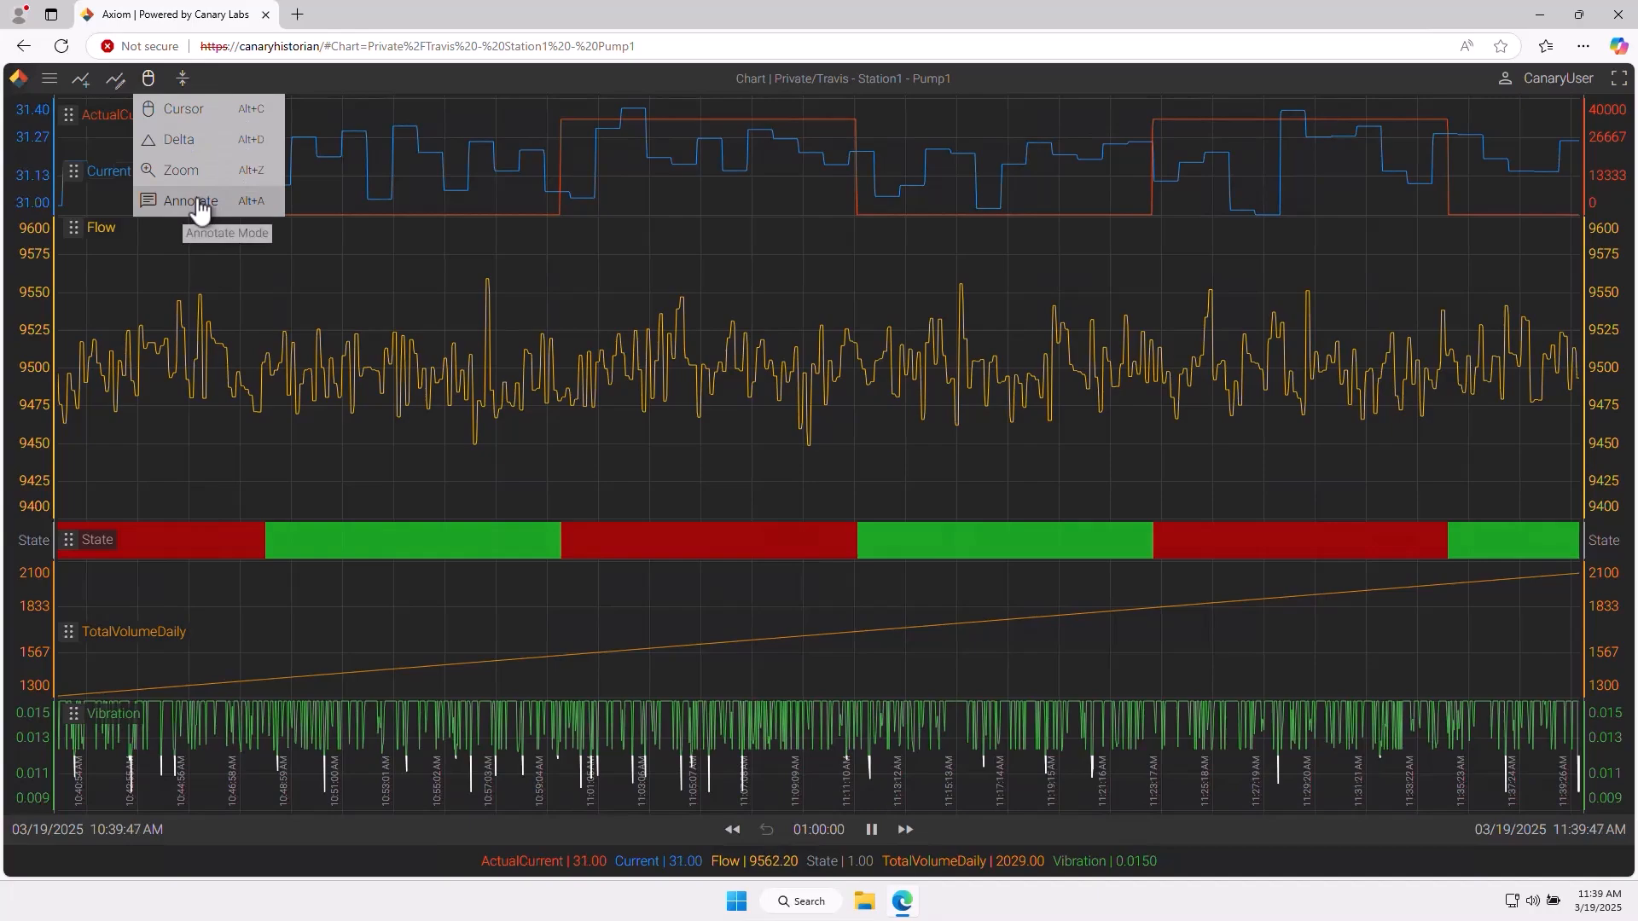
- Open the Canary Water Report application from the Public folder
click(48, 81)
click(71, 105)
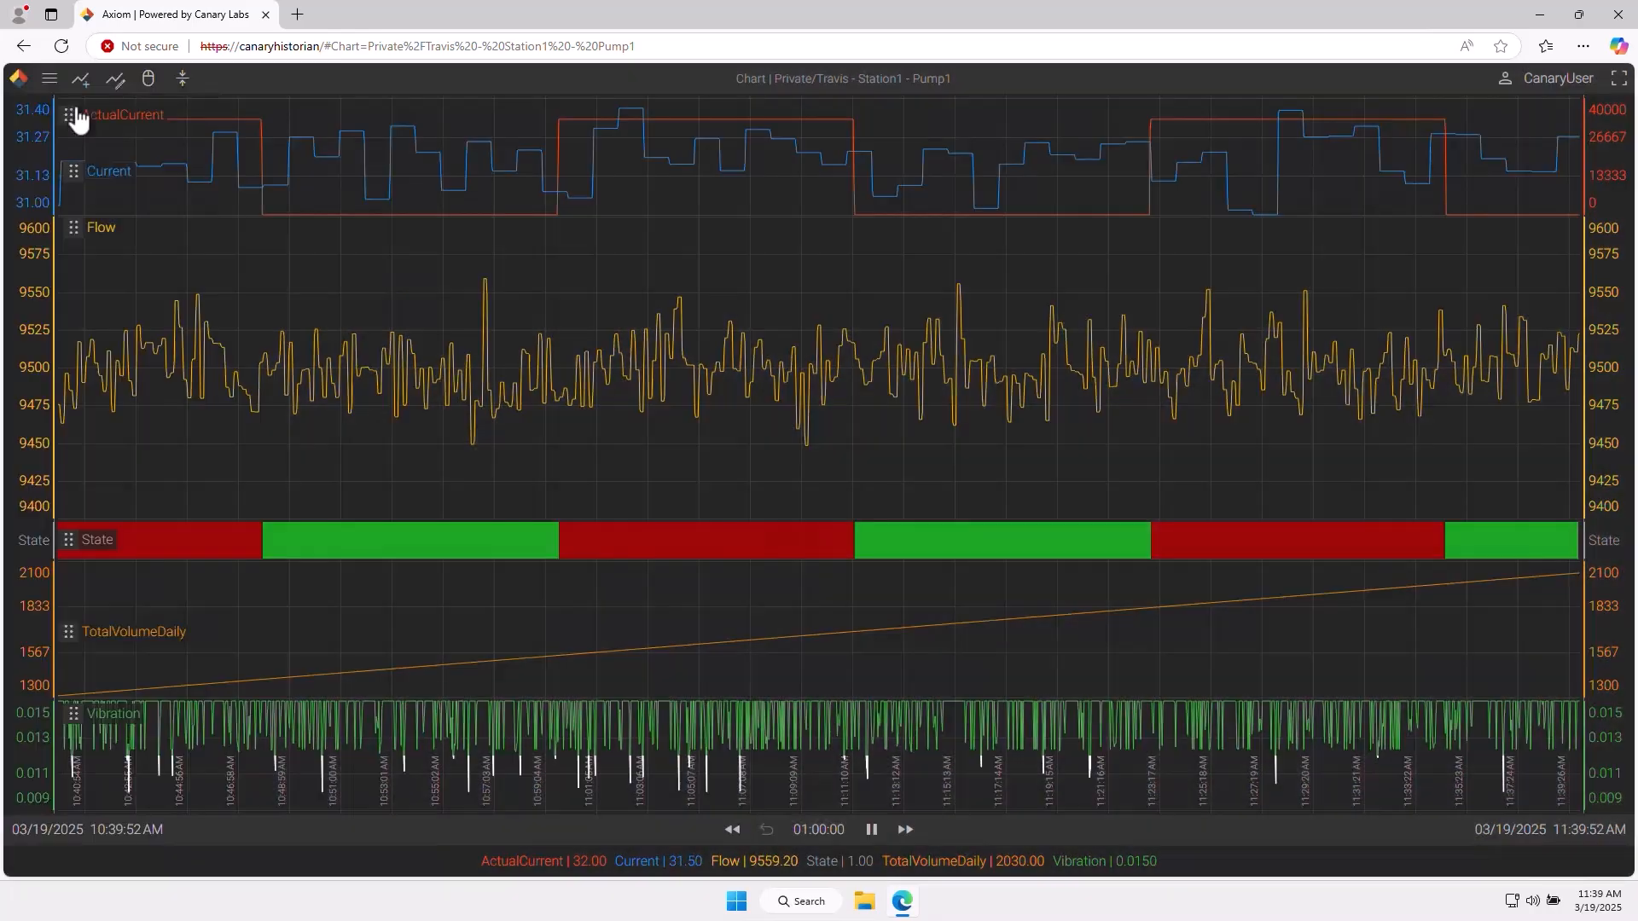
click(730, 291)
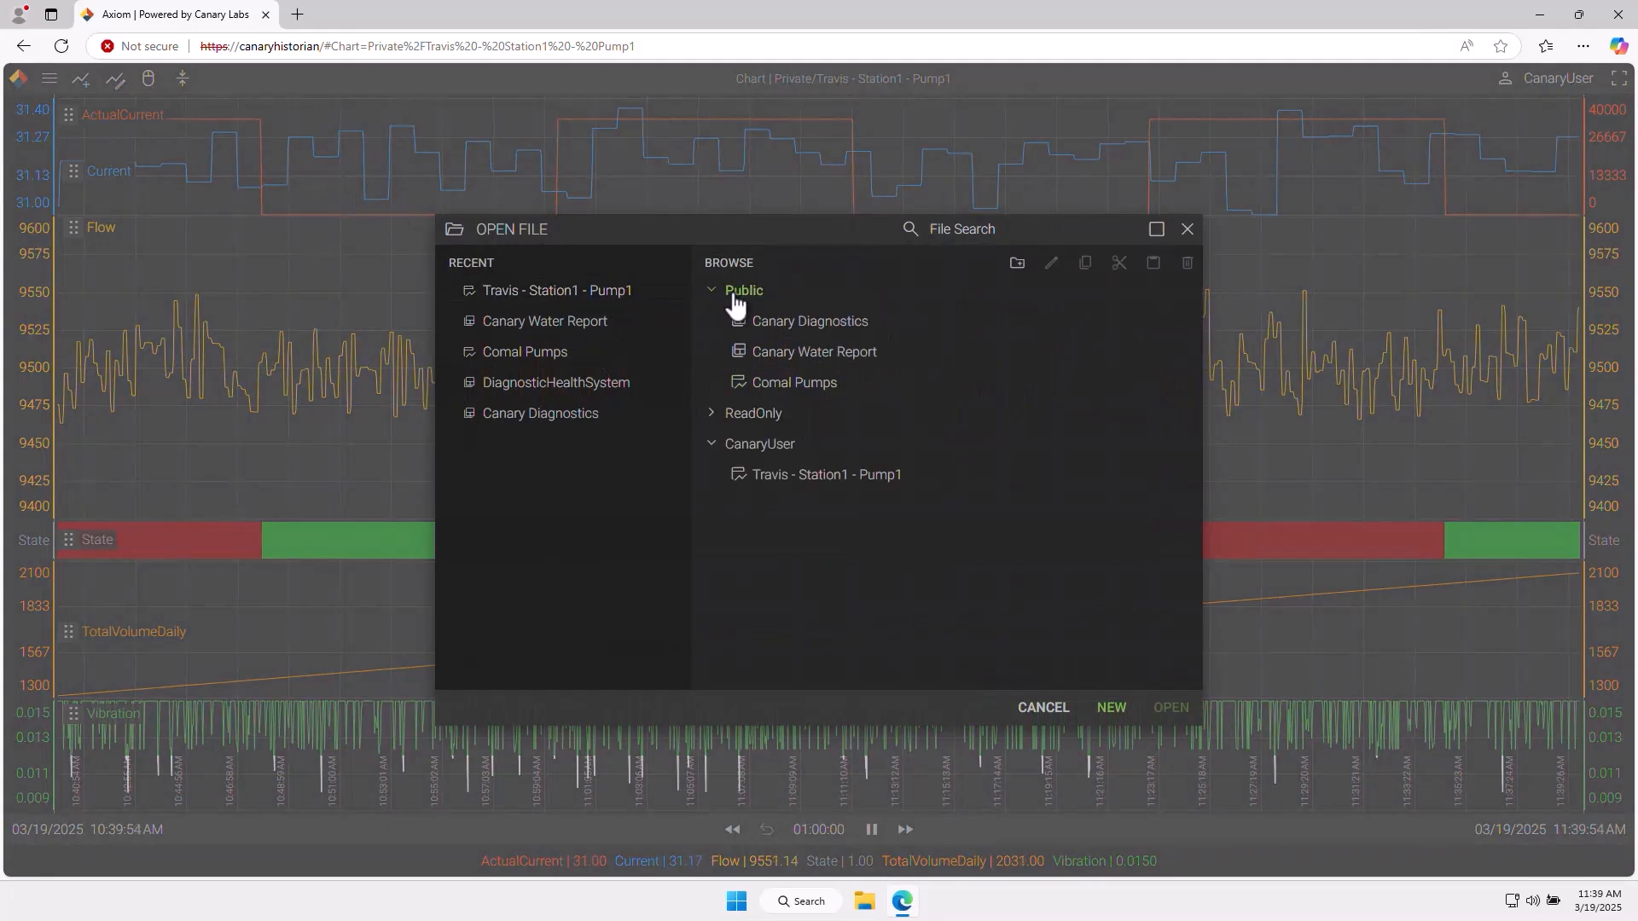
double_click(779, 366)
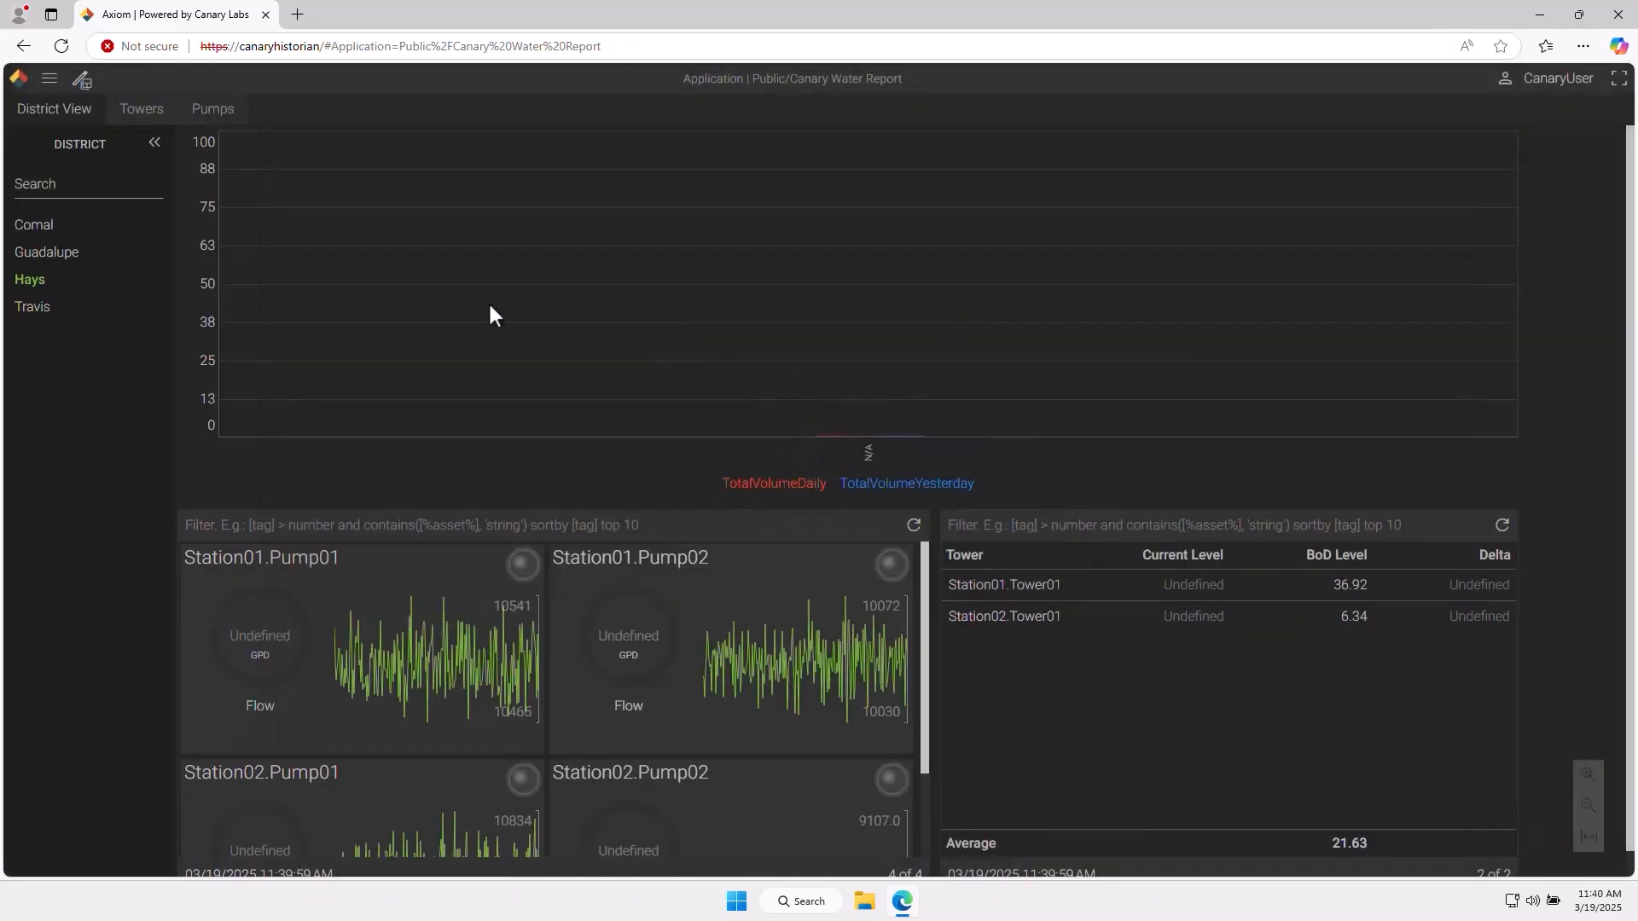
- Switch the Canary Water Report application to edit mode and look through the available controls
click(82, 85)
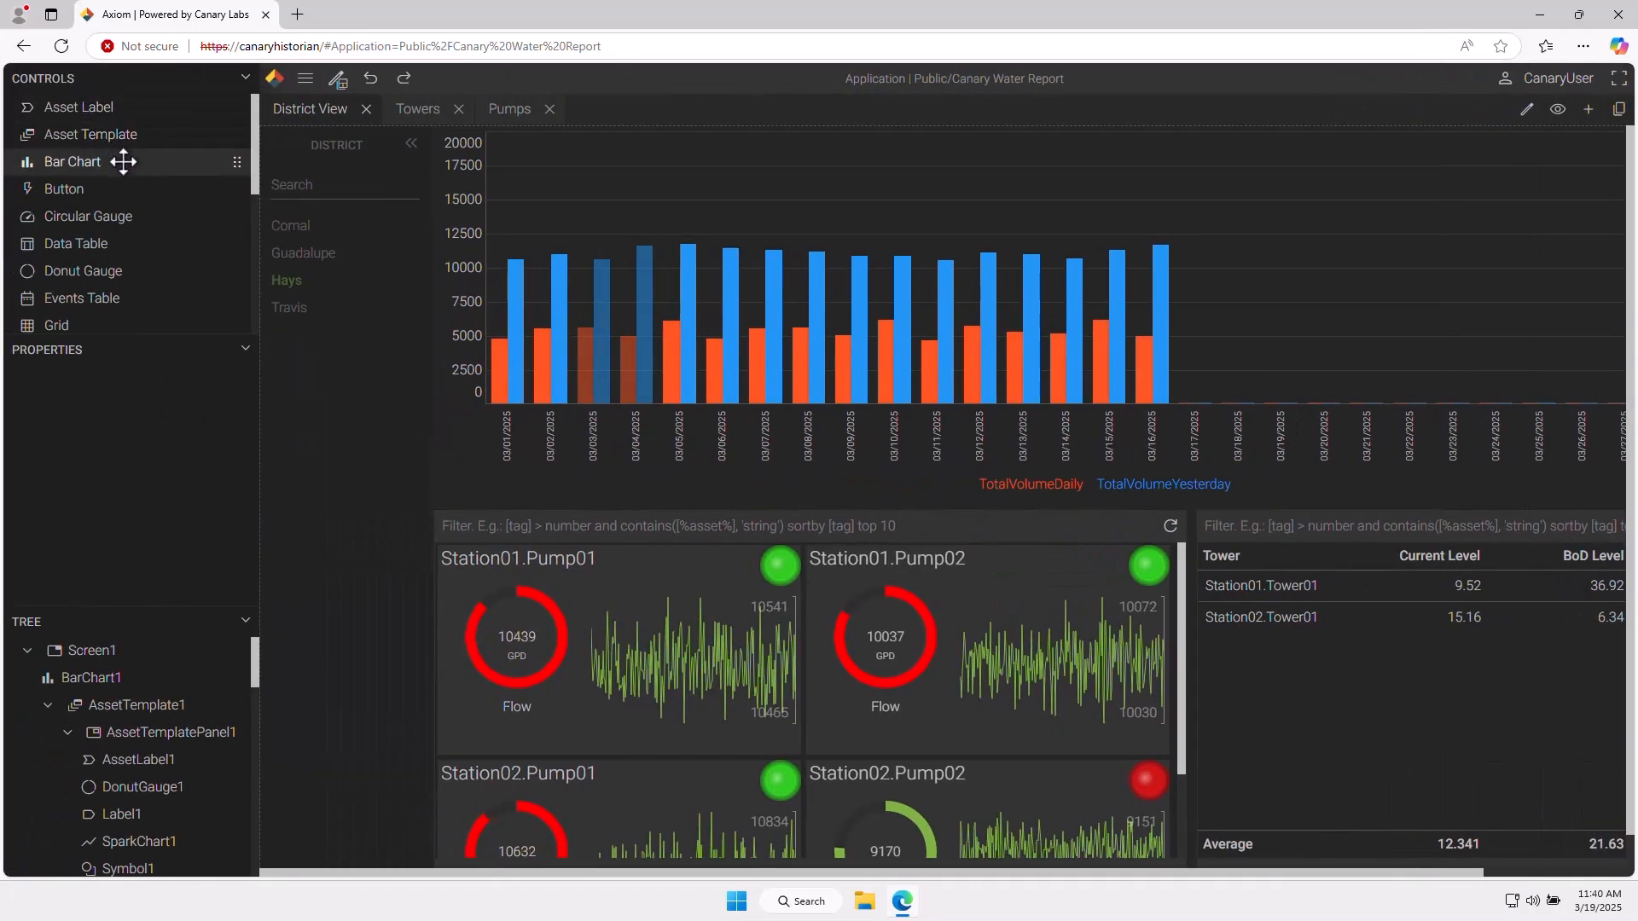
scroll(123, 167, down, 2)
scroll(128, 176, down, 1)
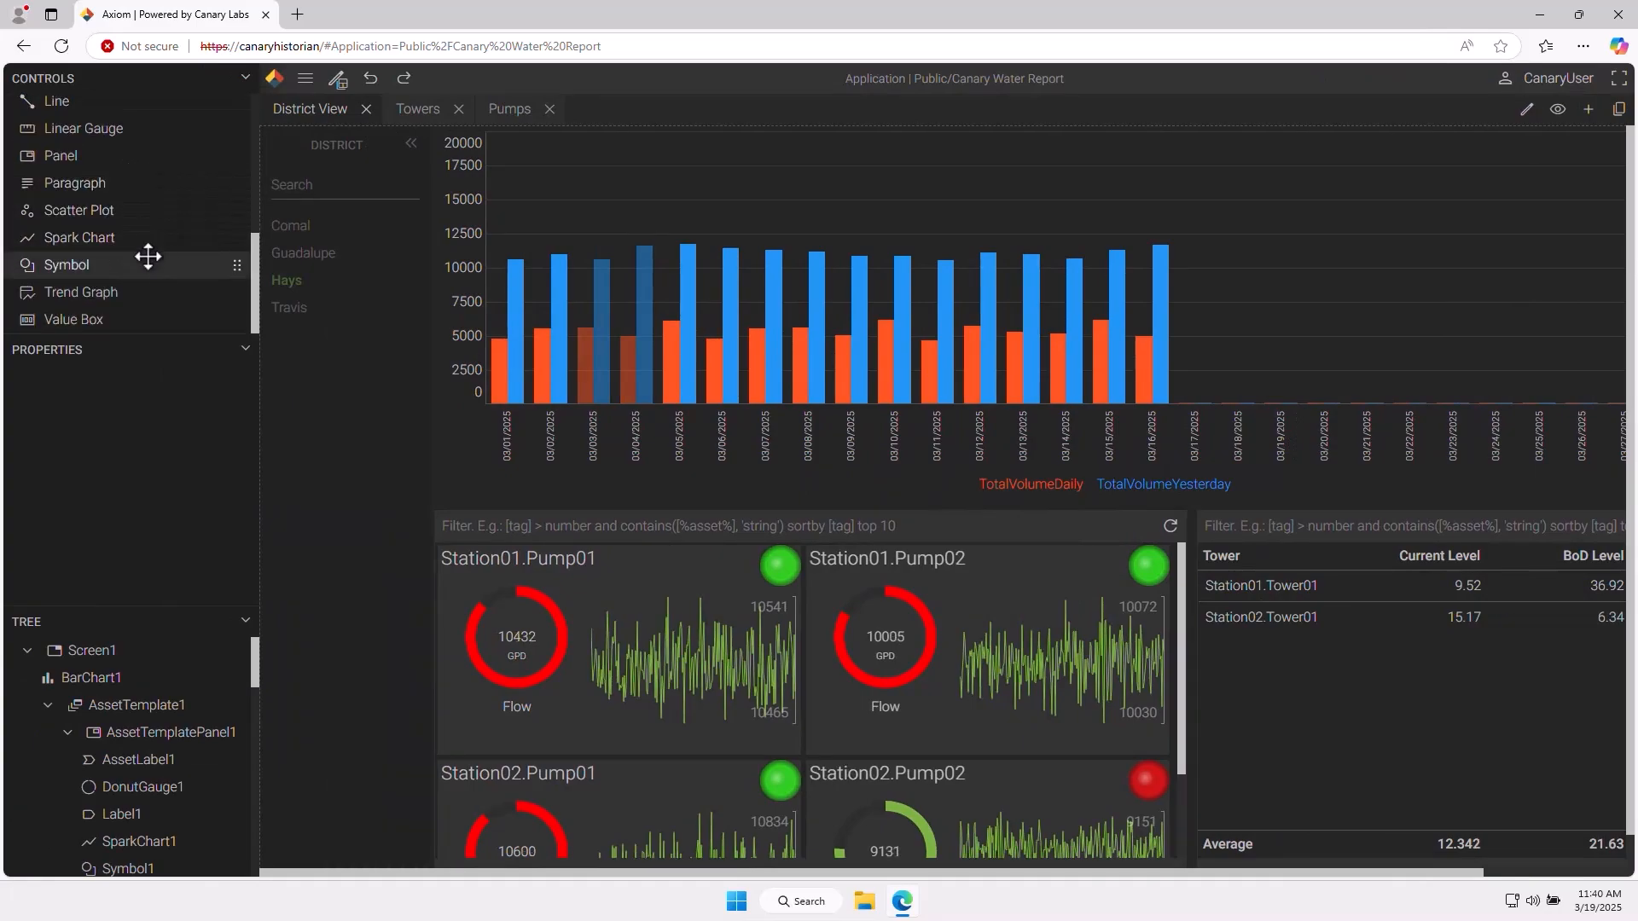
- Select the Station01.Pump01 flow donut gauge and examine its properties and the District View screen's control tree
click(490, 619)
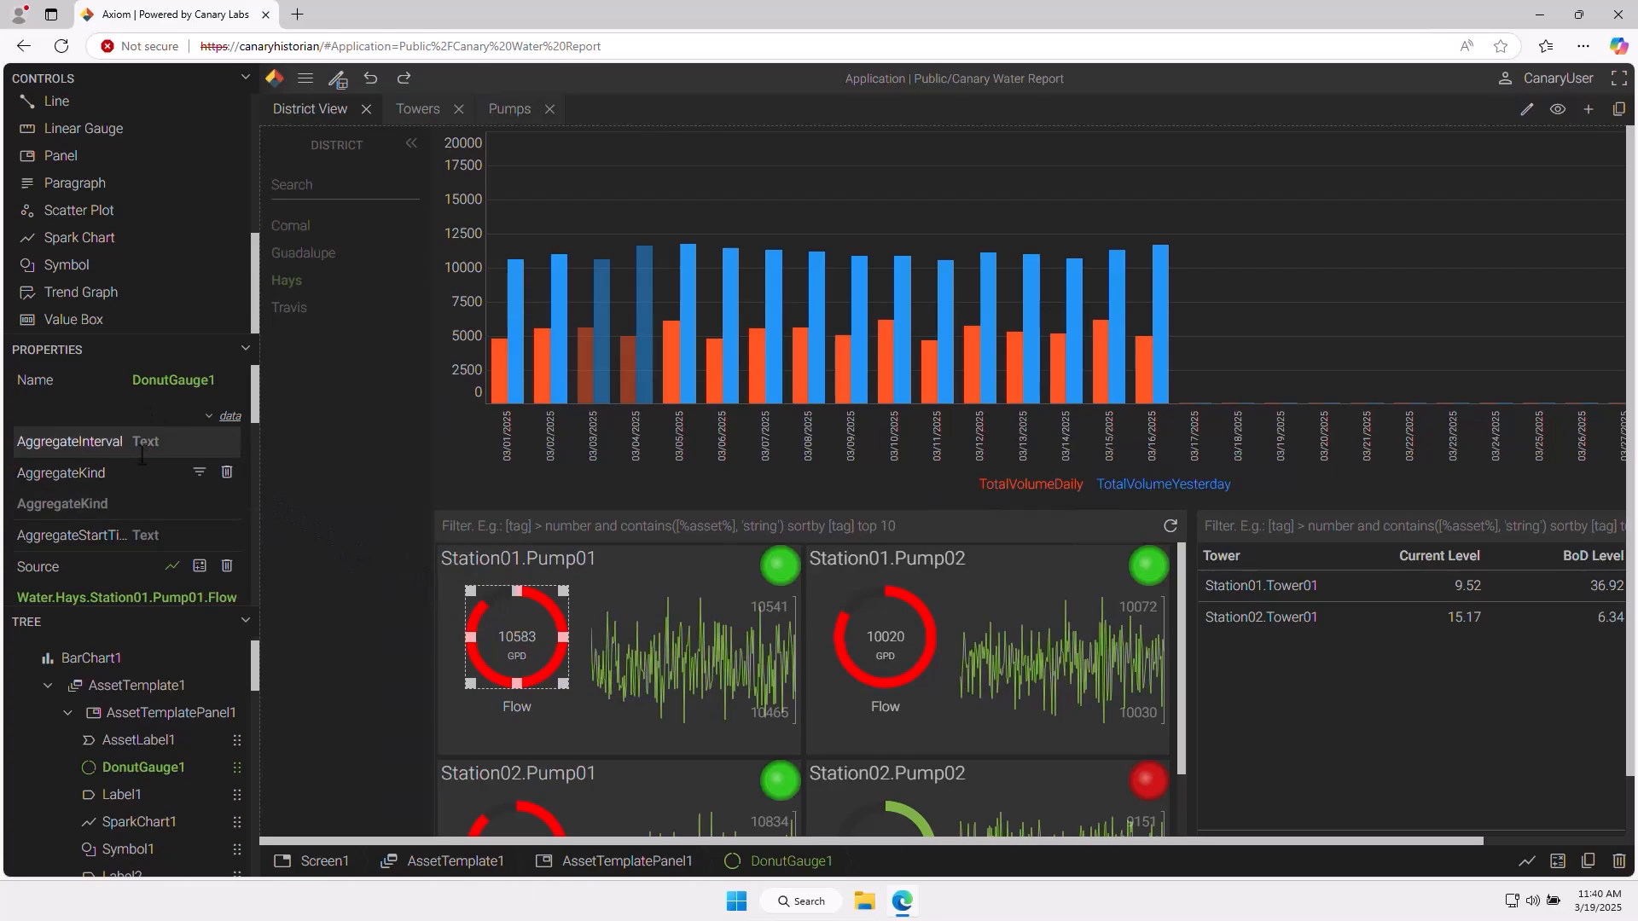
scroll(136, 489, down, 5)
scroll(147, 508, down, 4)
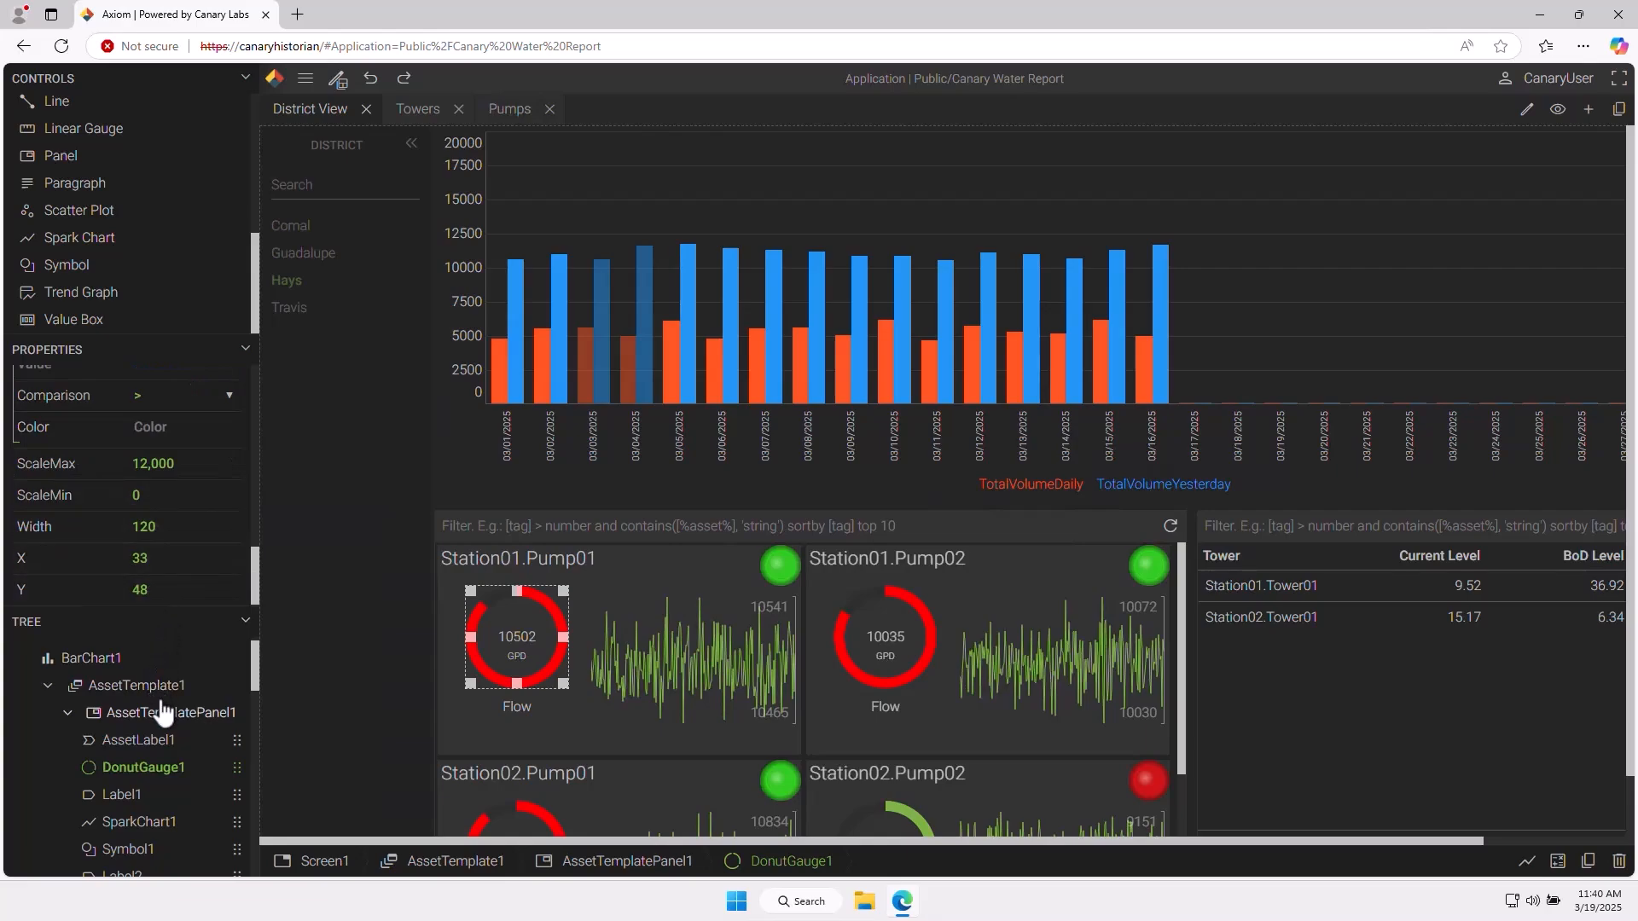
scroll(162, 710, down, 5)
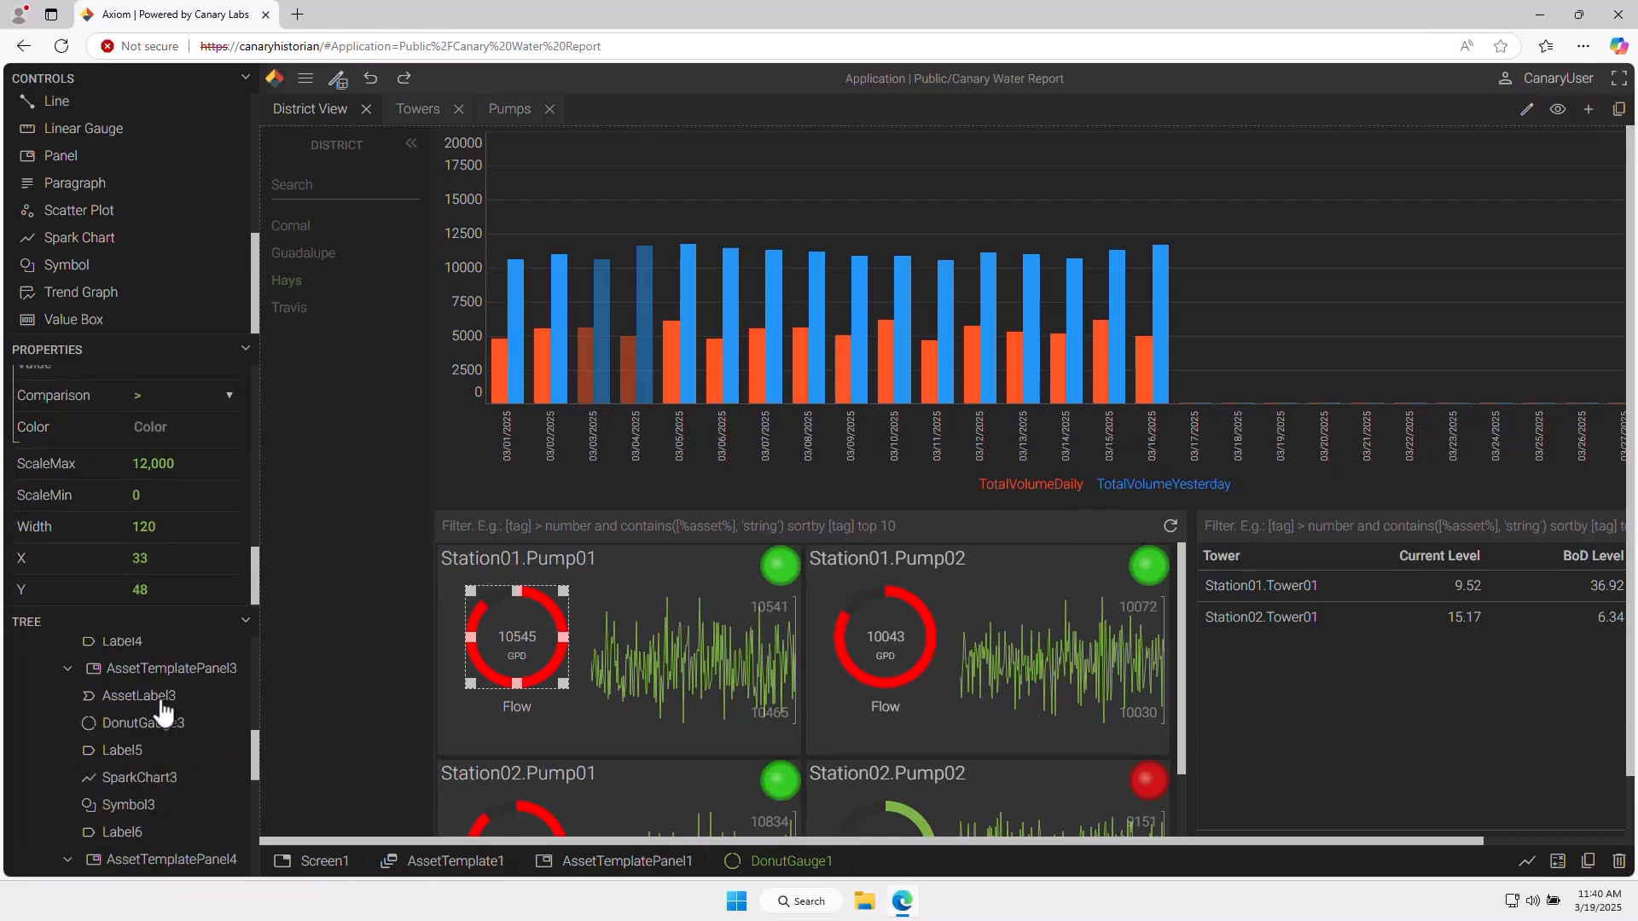
scroll(162, 710, down, 3)
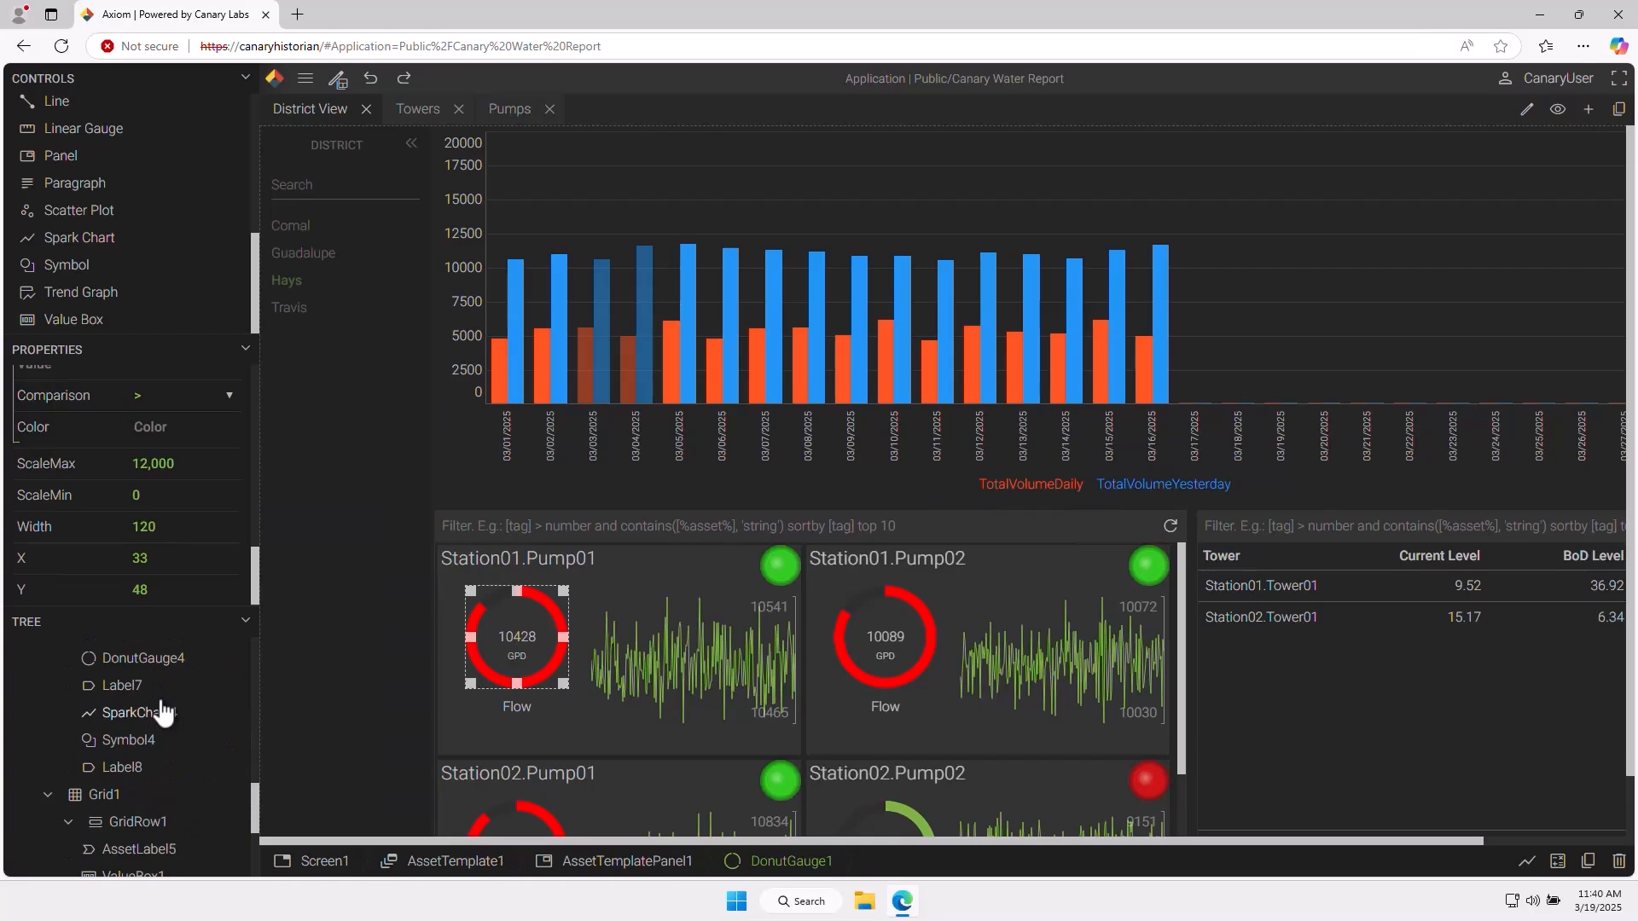
scroll(162, 710, down, 3)
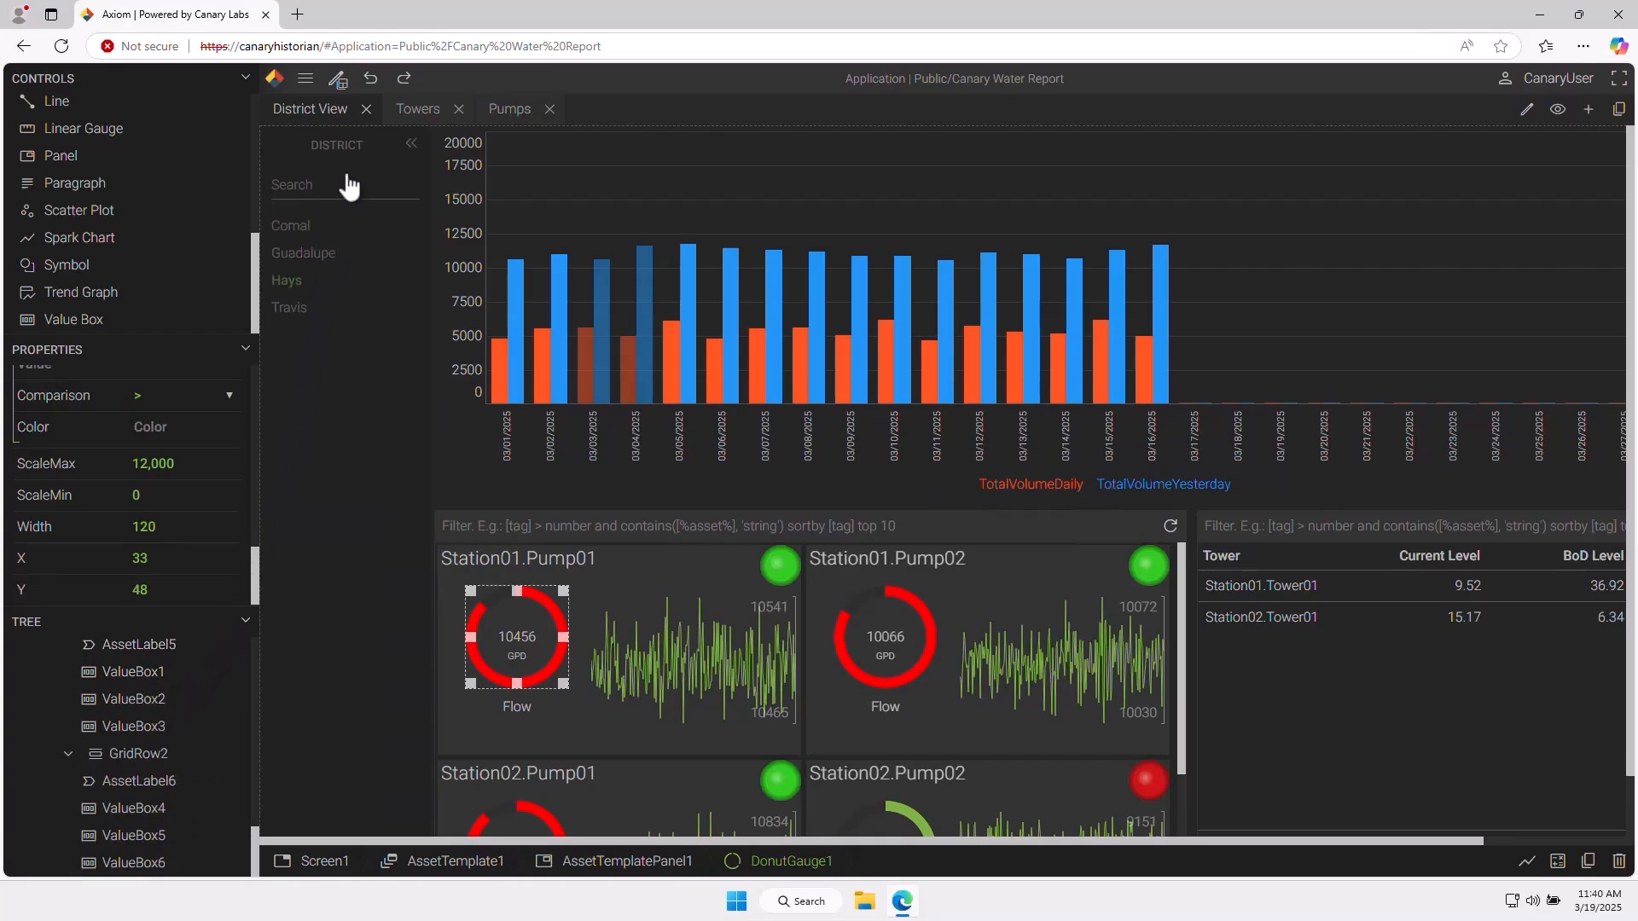
- View the application's Towers screen and its Pumps screen
click(416, 111)
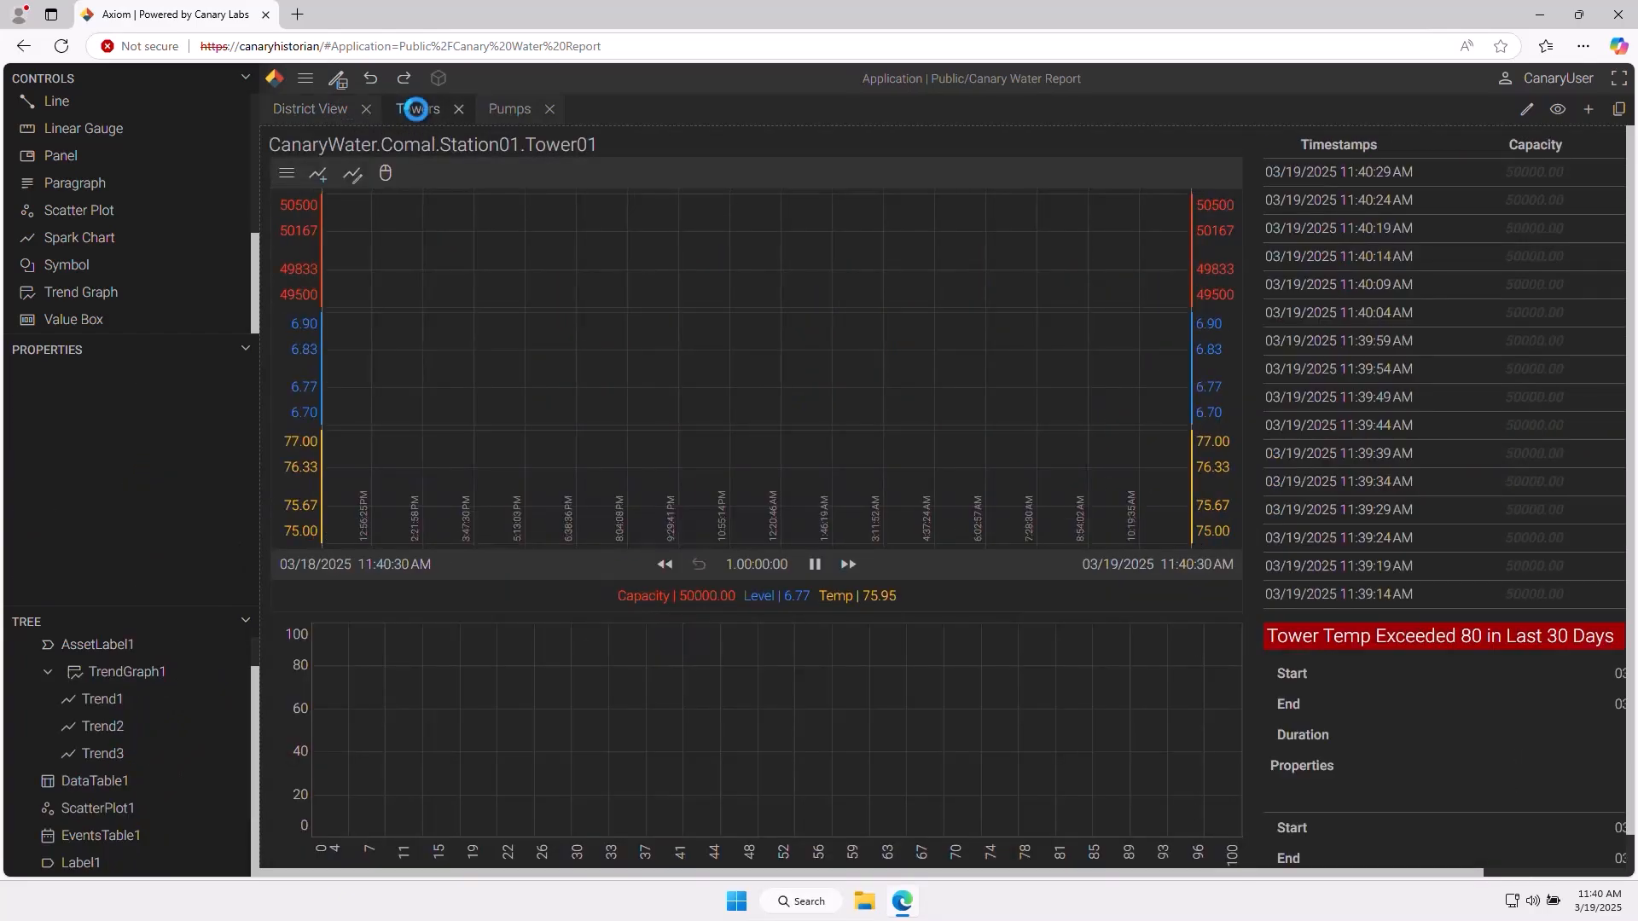
click(503, 121)
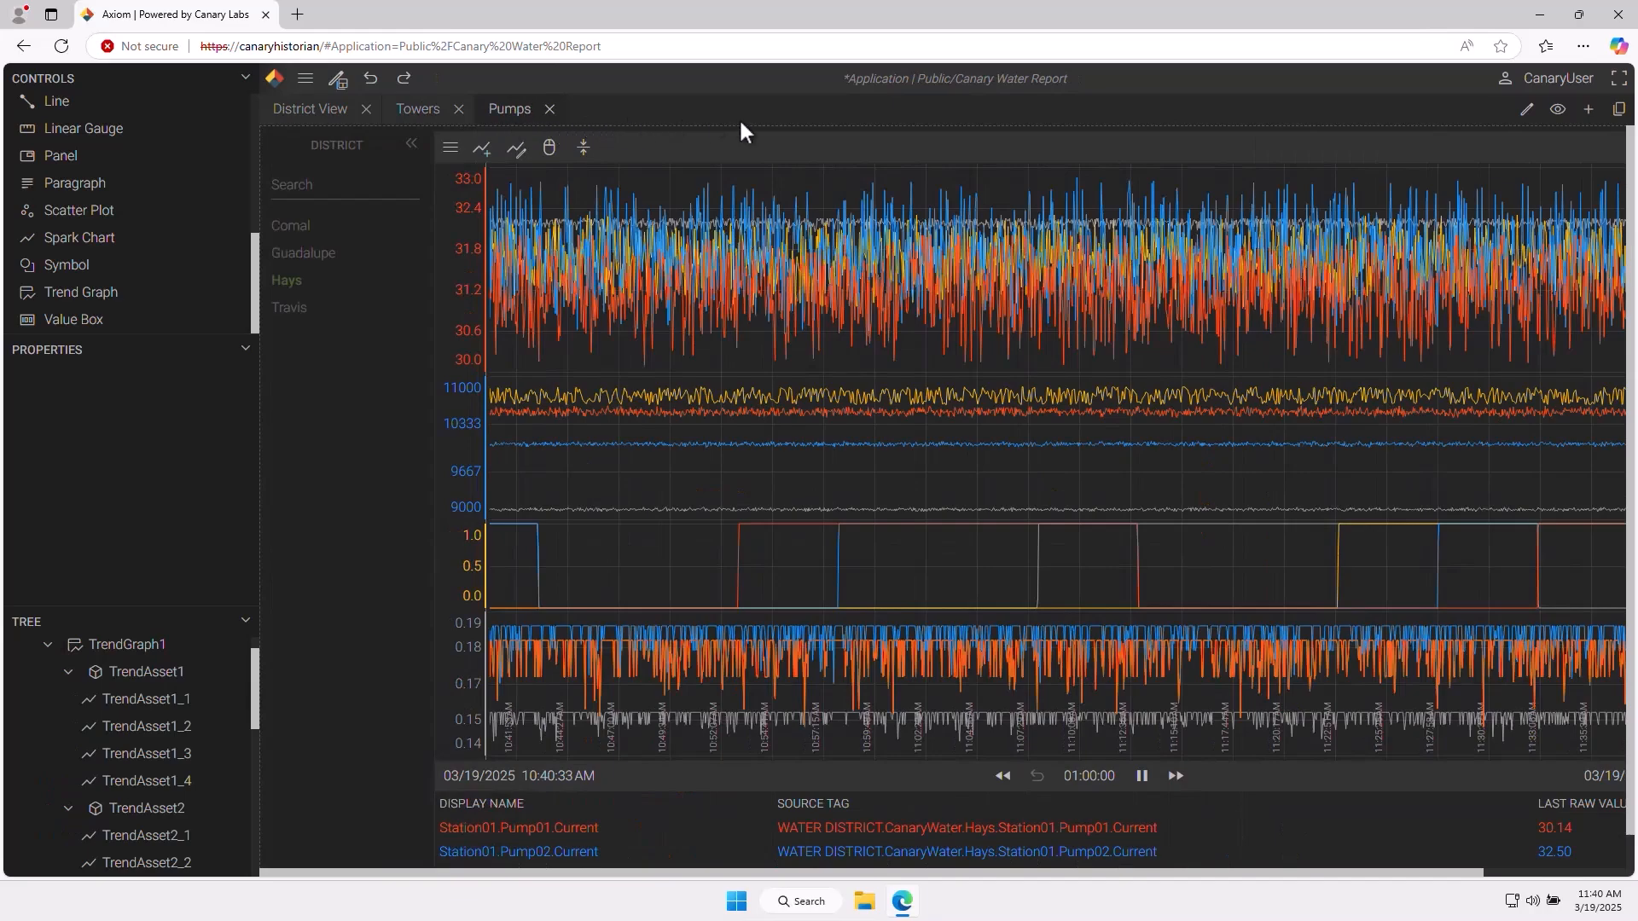
- Review the user preferences without changing them, and display the application in full screen
click(1541, 85)
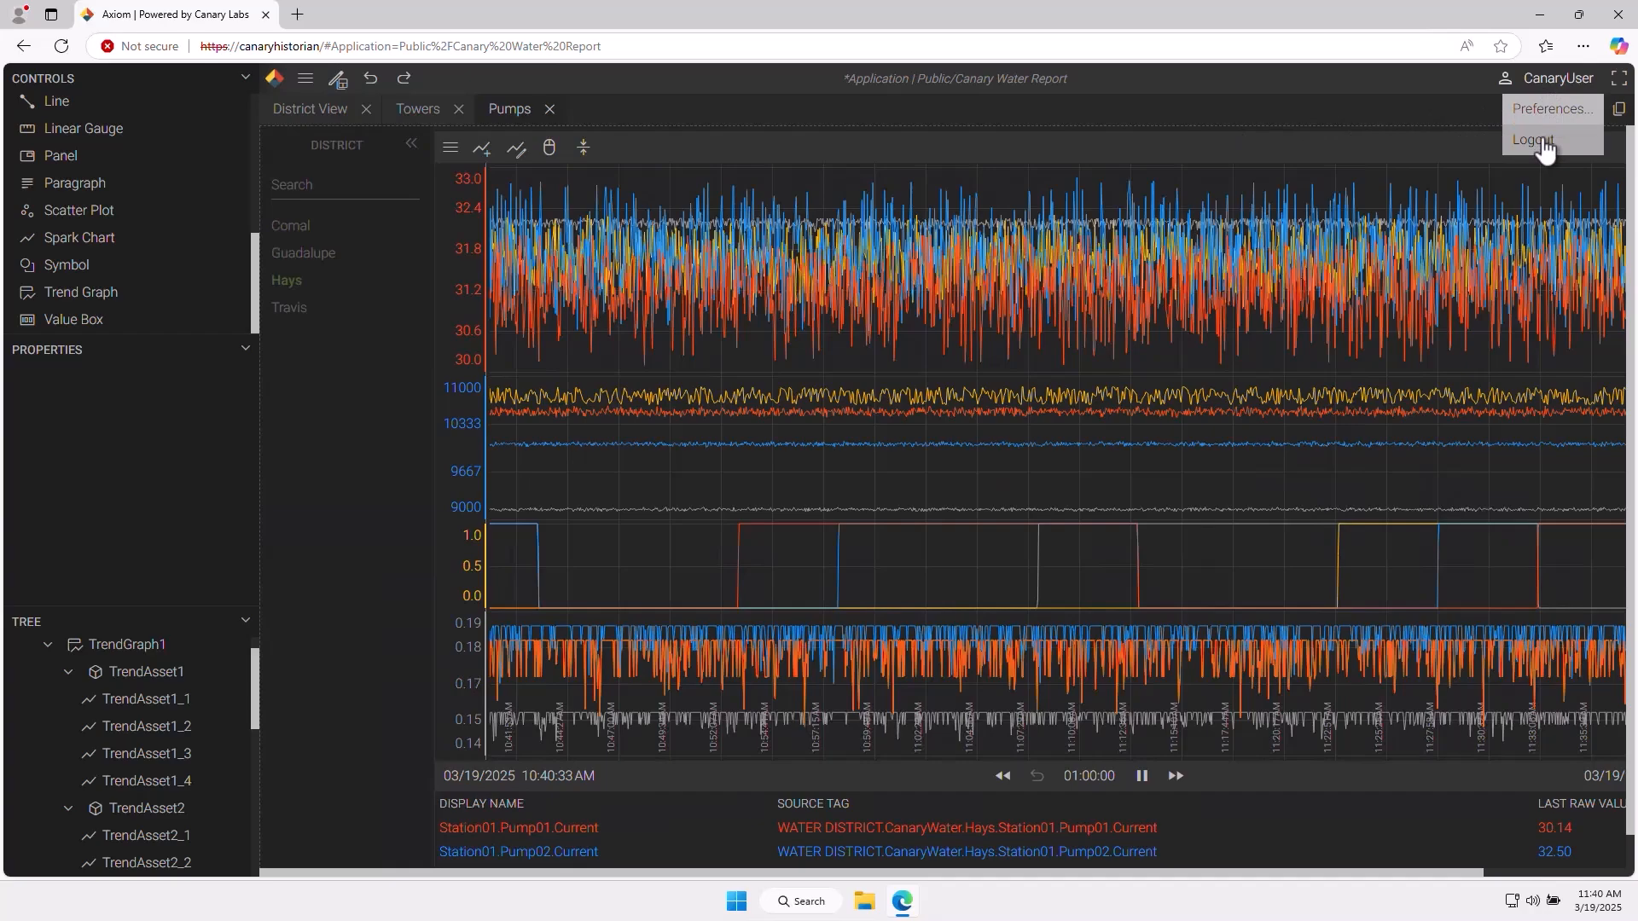
click(1542, 114)
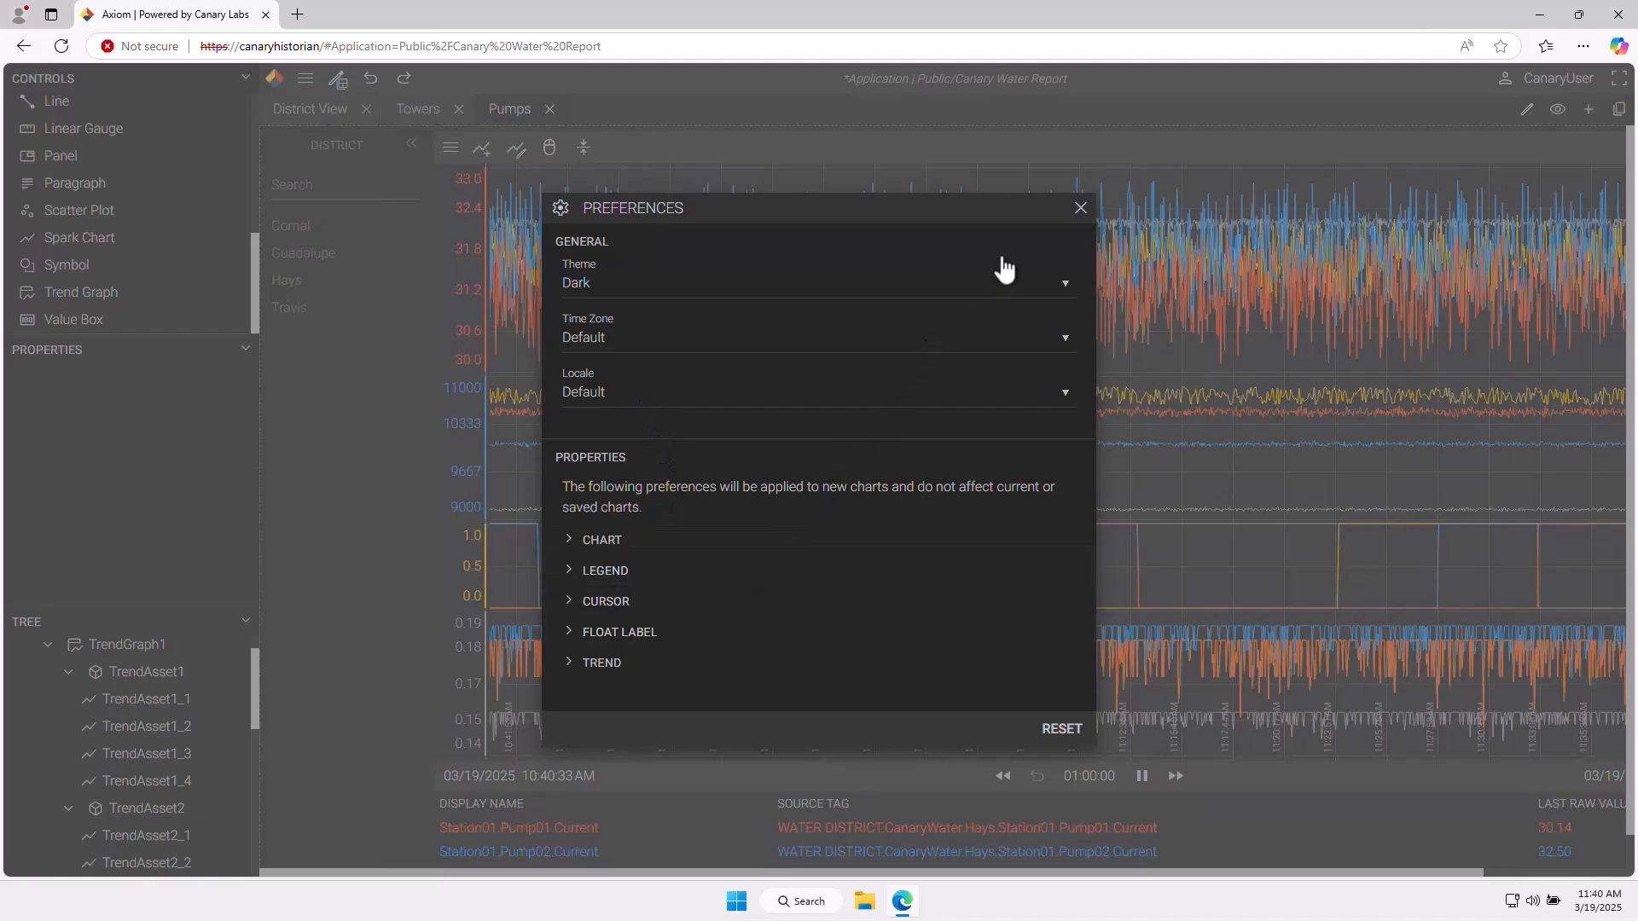
click(1080, 207)
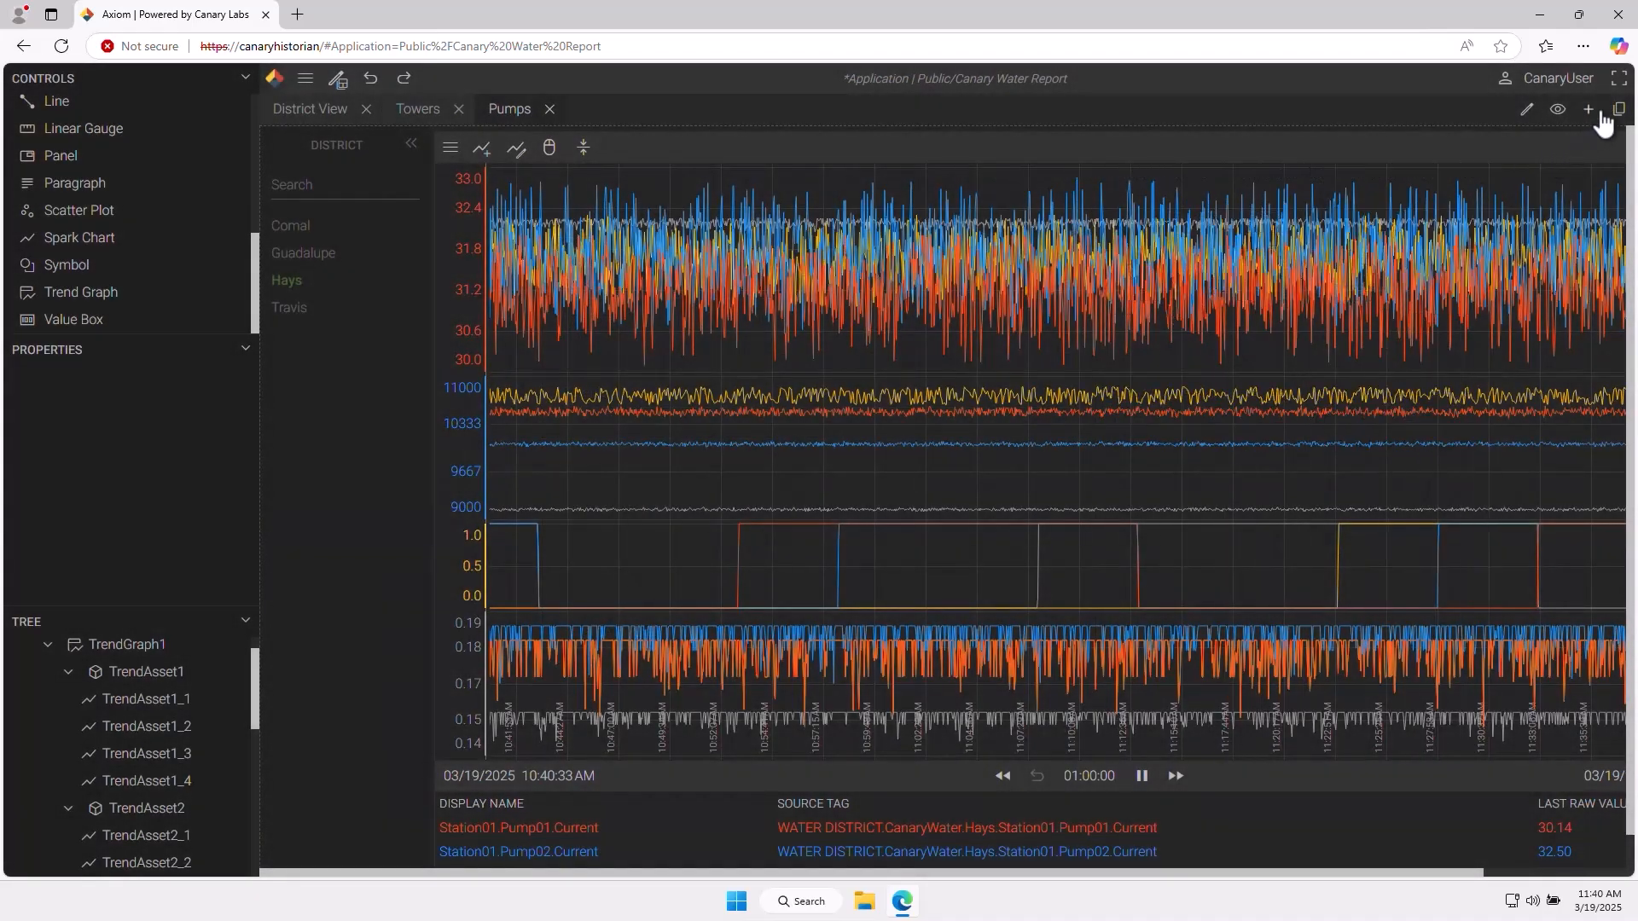
click(1617, 81)
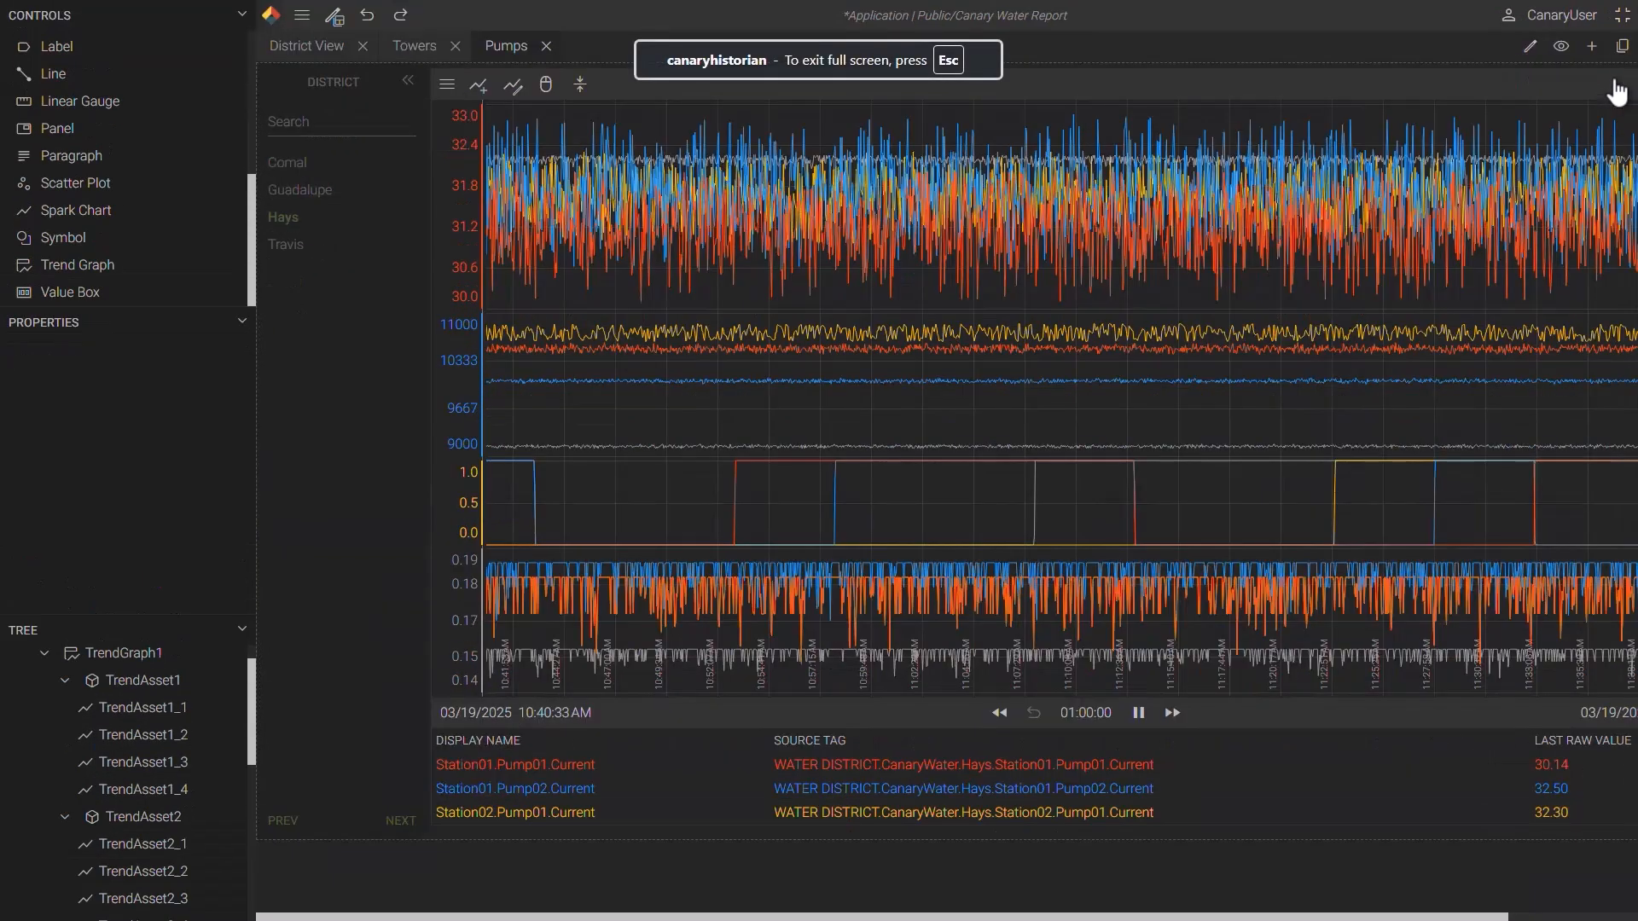